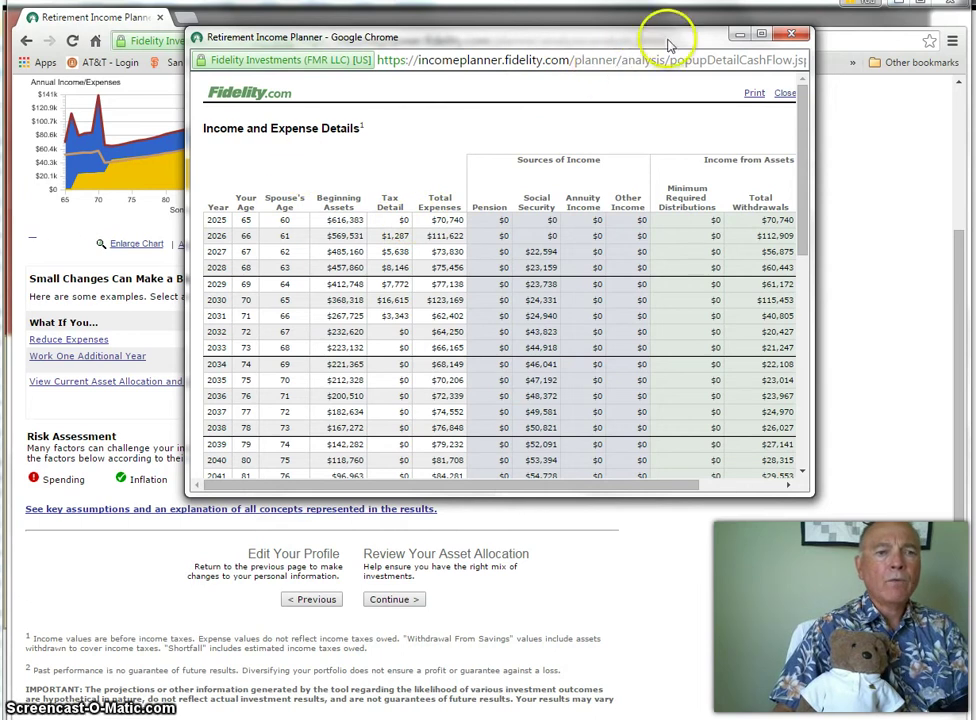
Step: Close the income and expense details and go back through the summary, risk tolerance and assets pages to the Income/Expense Review
click(789, 35)
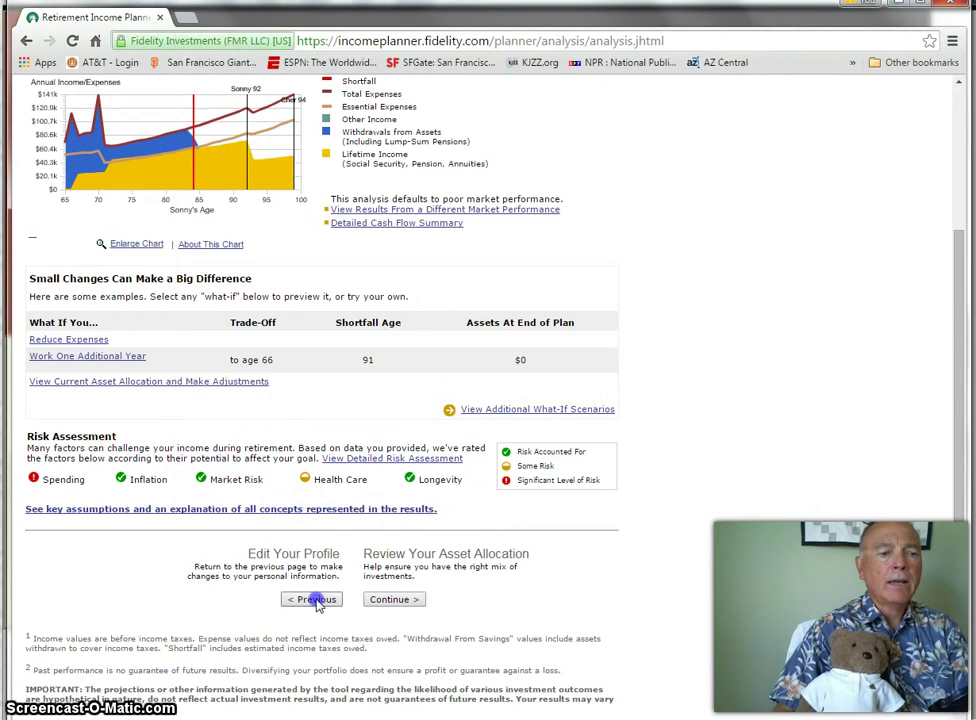
scroll(320, 604, down, 3)
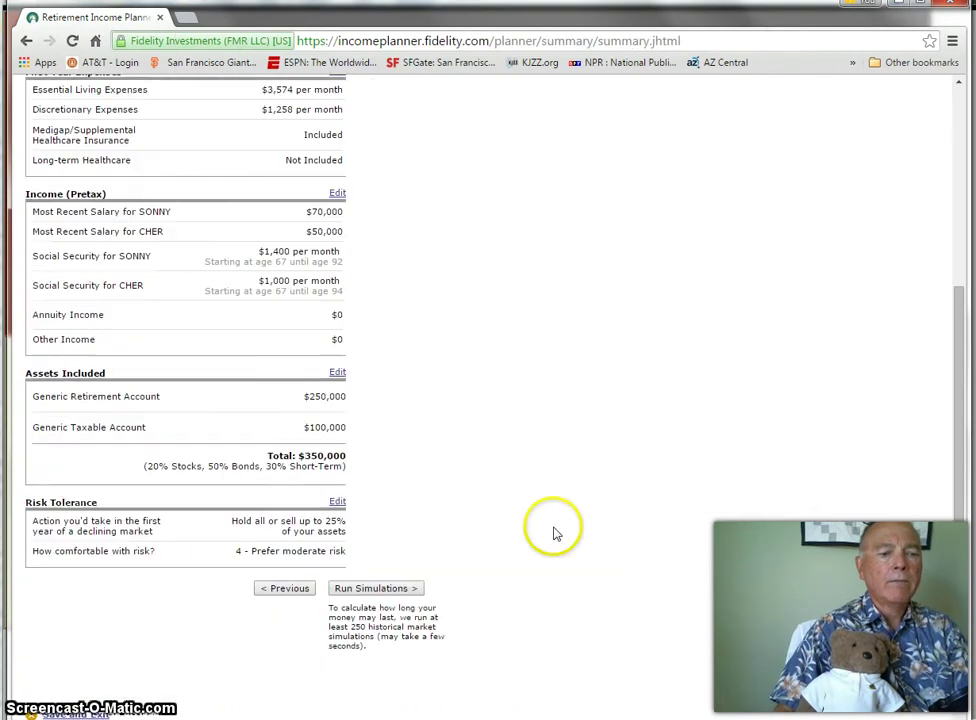
click(279, 588)
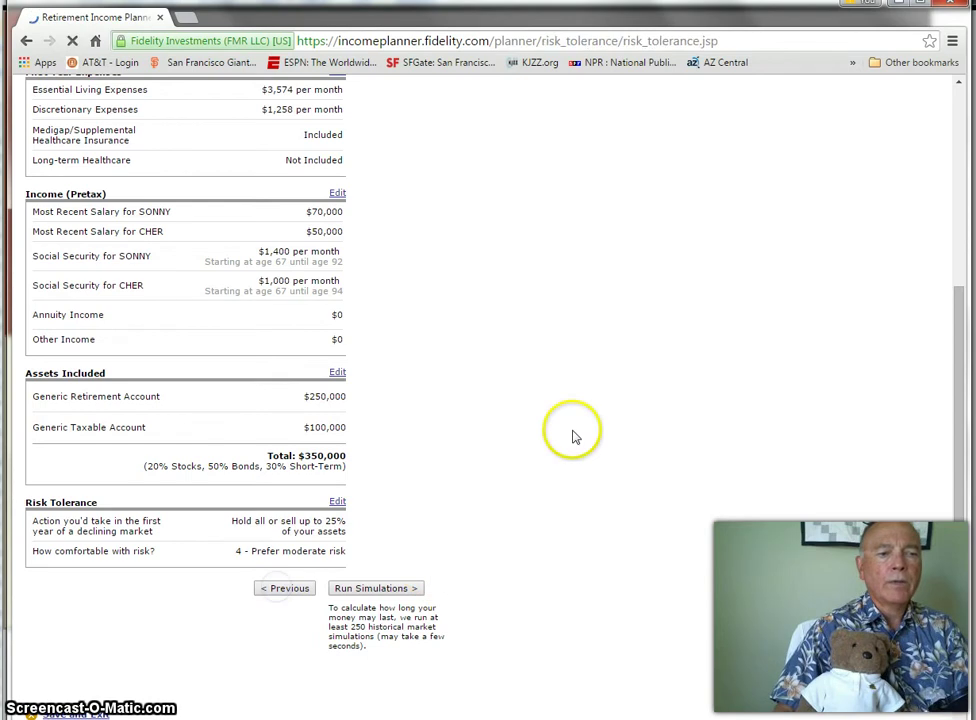
scroll(617, 455, down, 3)
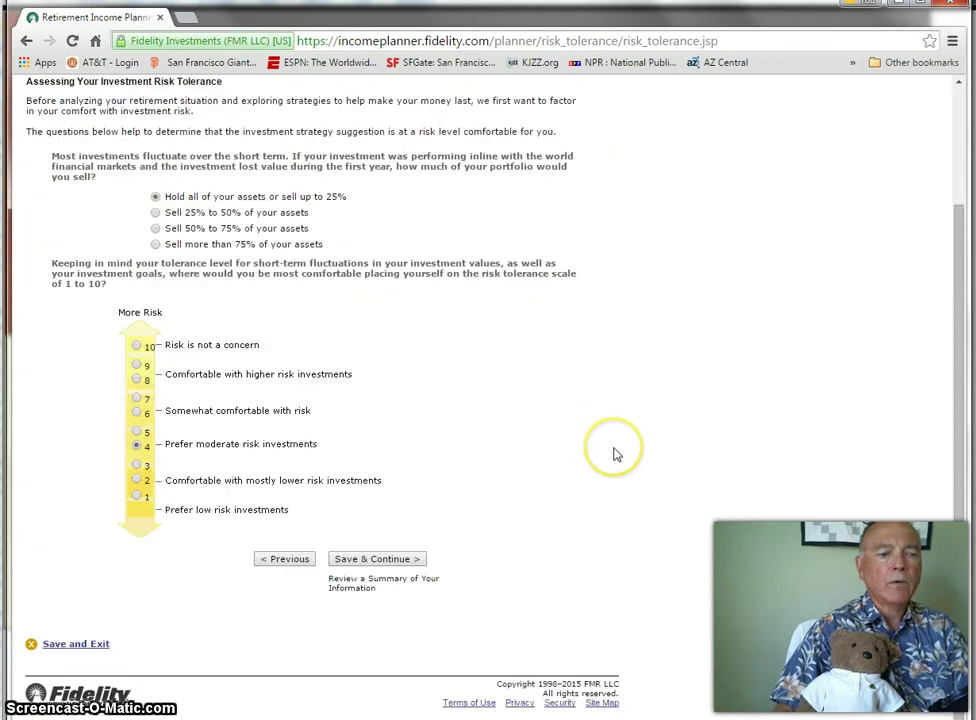
click(279, 560)
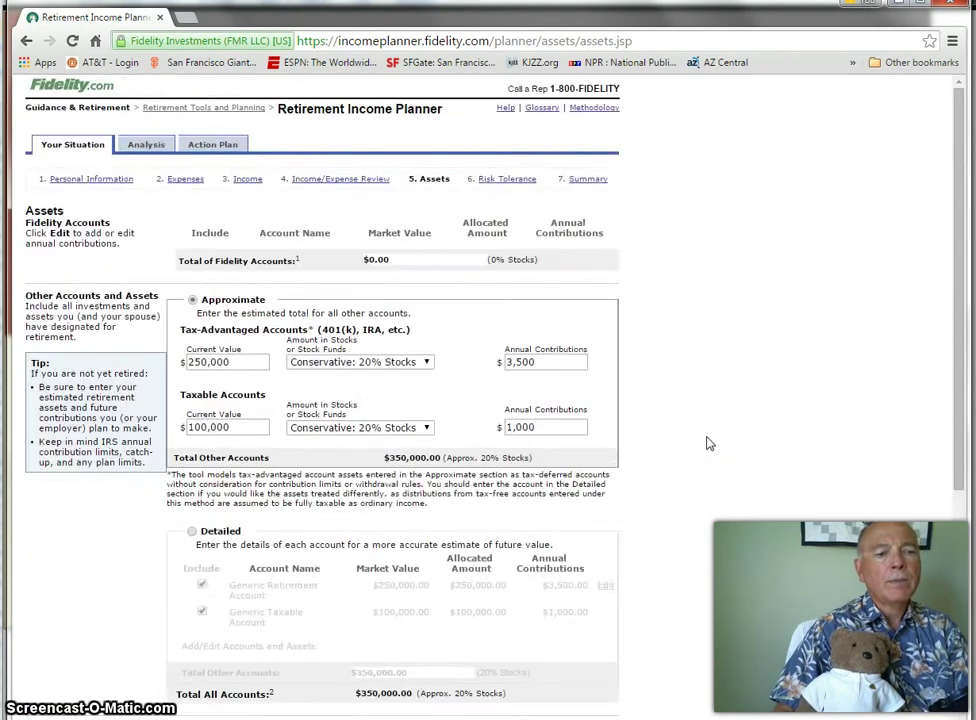
scroll(707, 443, down, 3)
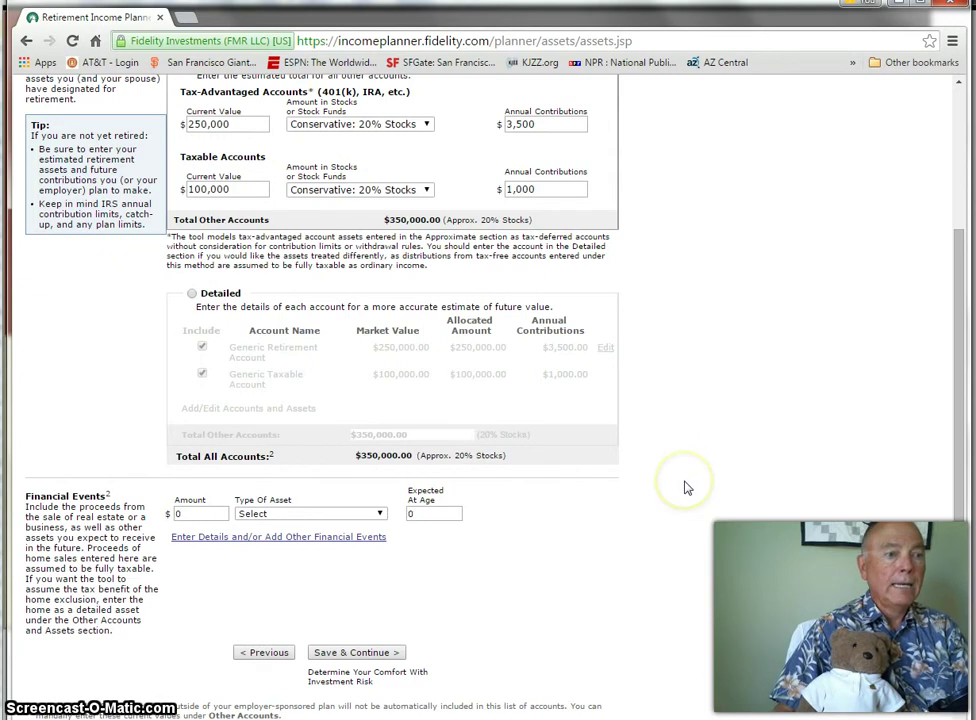
scroll(687, 488, down, 1)
click(268, 576)
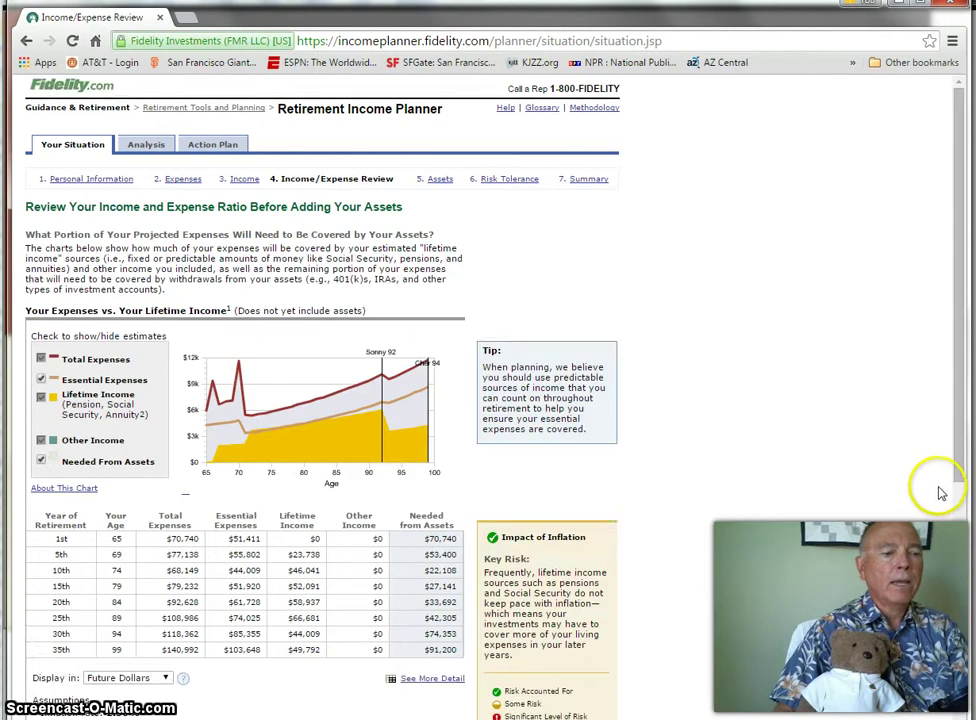
Step: Display the expenses versus lifetime income projection in Today's Dollars
scroll(948, 488, down, 3)
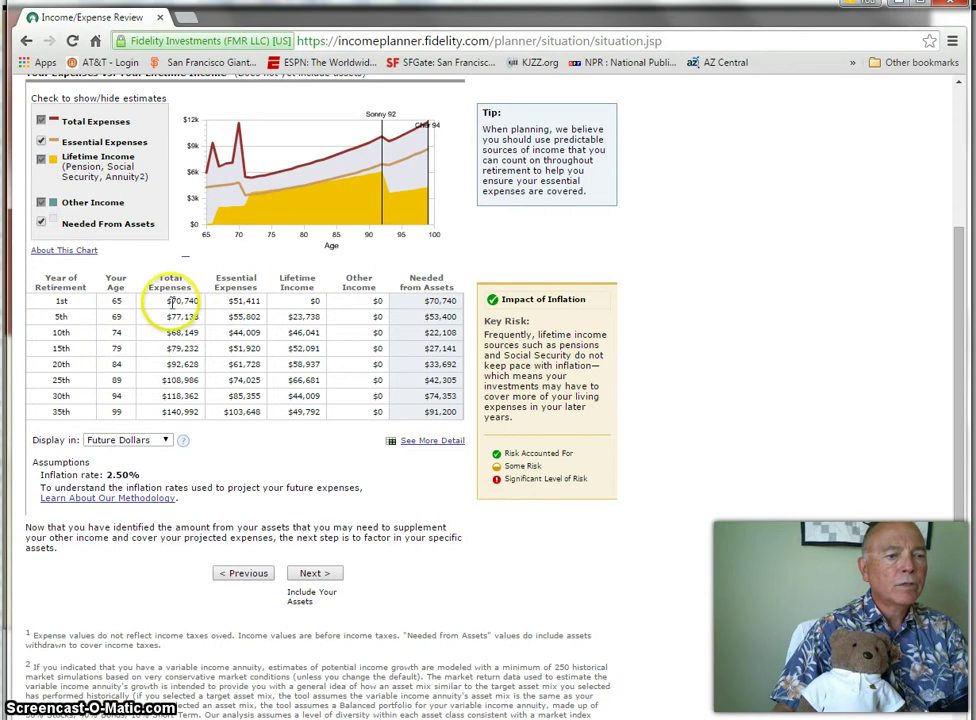
click(166, 441)
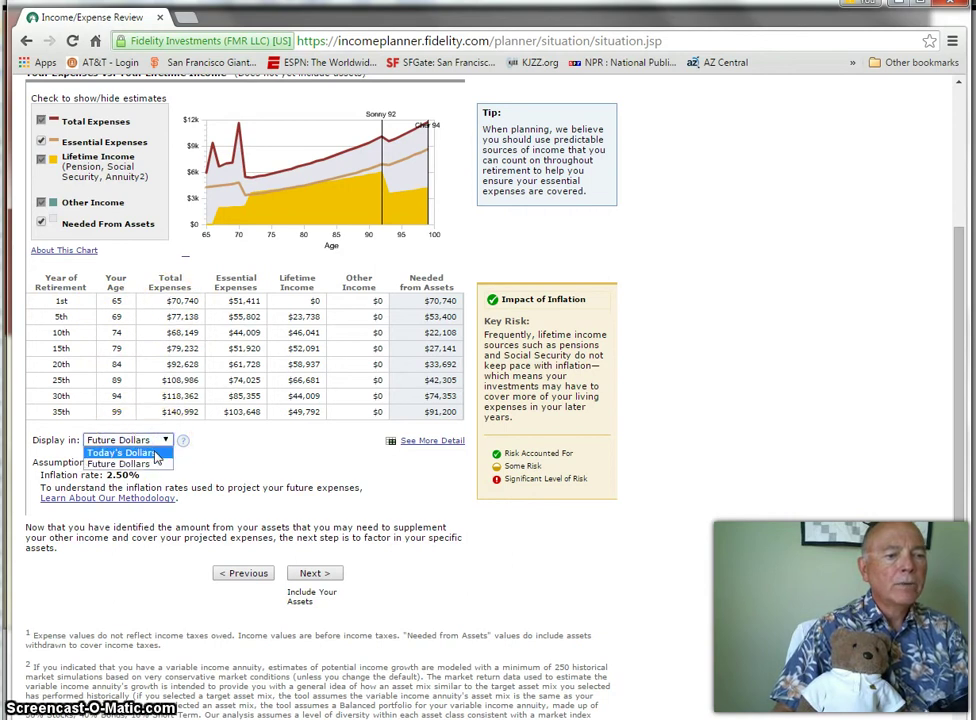
click(156, 454)
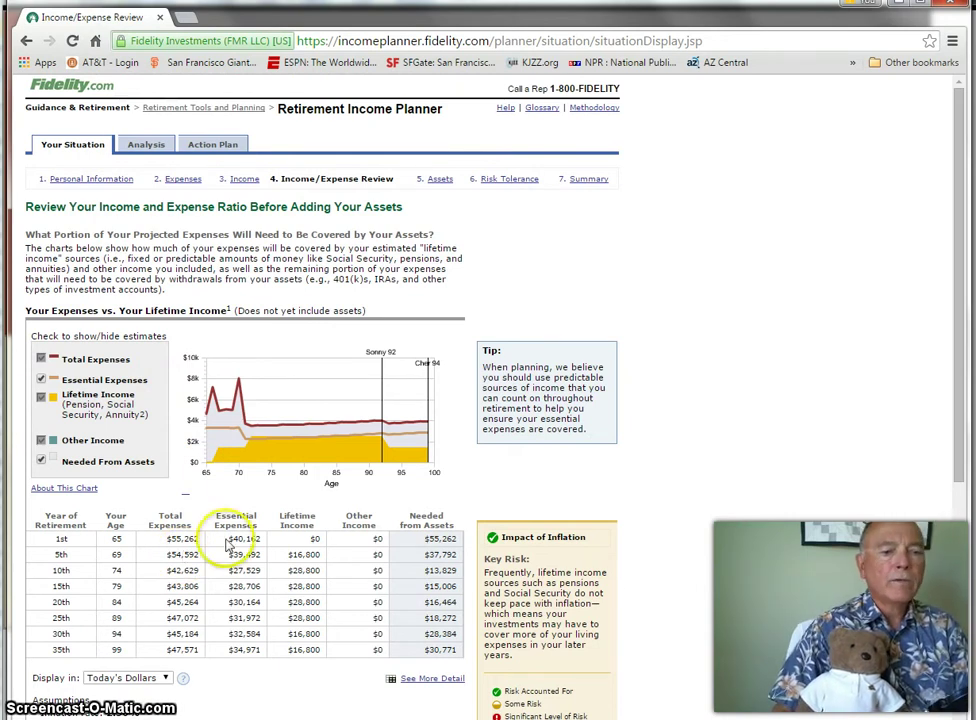
Step: Review the inflation-adjusted projection, and switch its display back to Future Dollars
scroll(684, 484, down, 2)
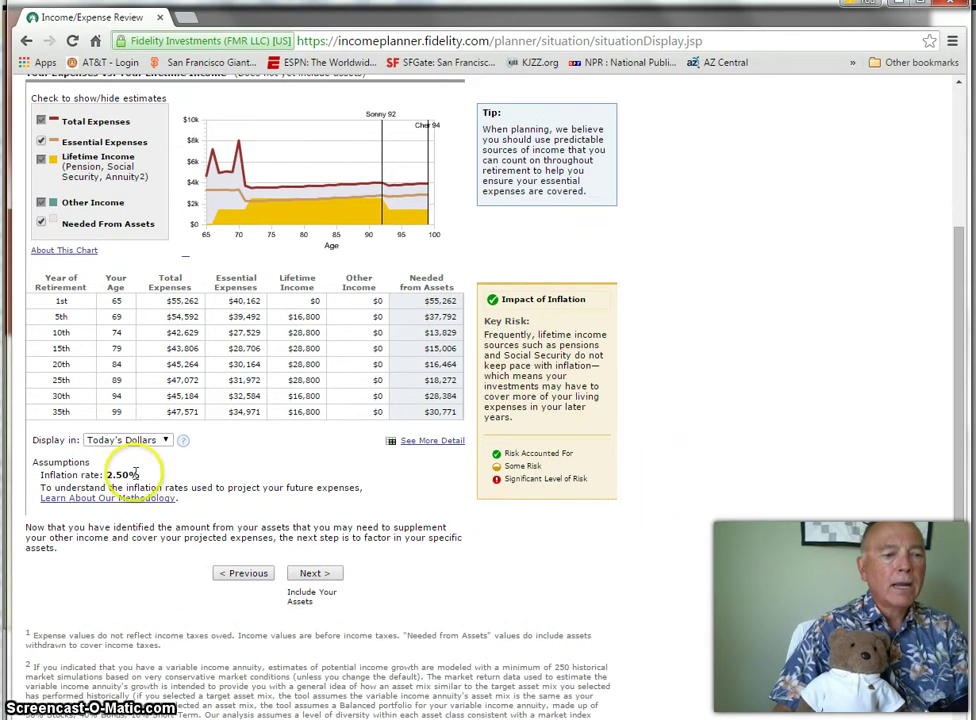
click(166, 441)
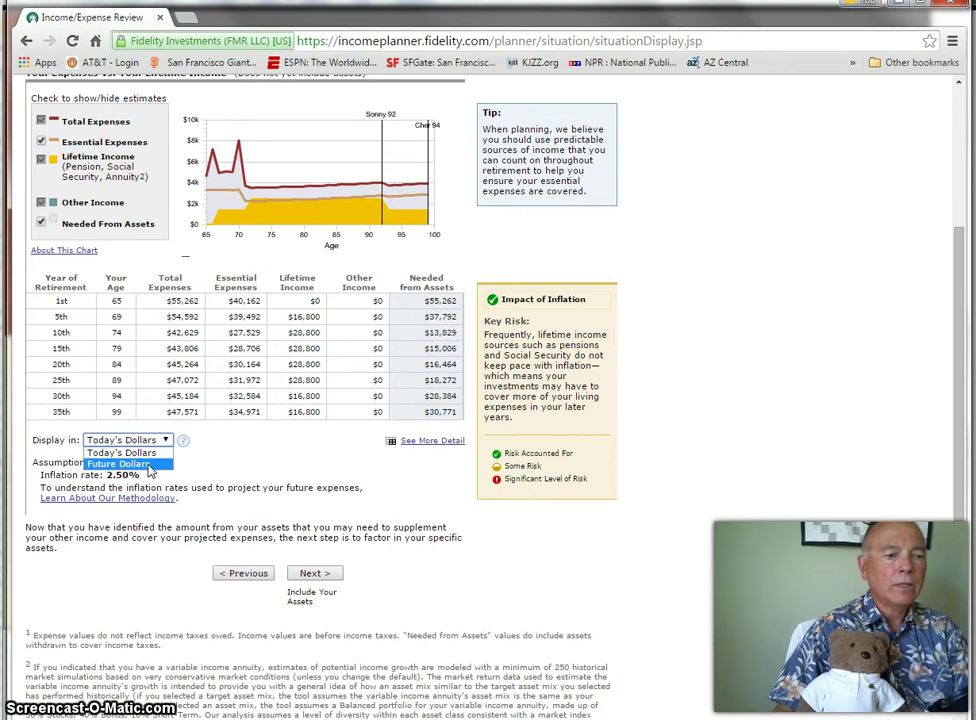
click(148, 465)
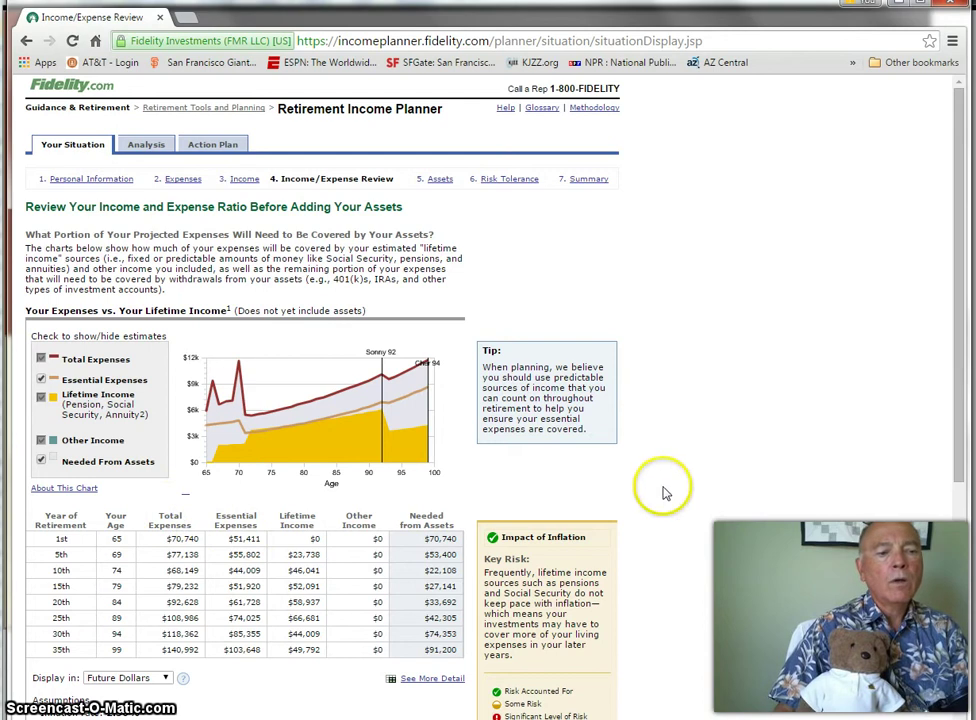
Step: Continue through the assets, risk tolerance and summary pages with the existing entries and run the simulations
scroll(700, 495, down, 3)
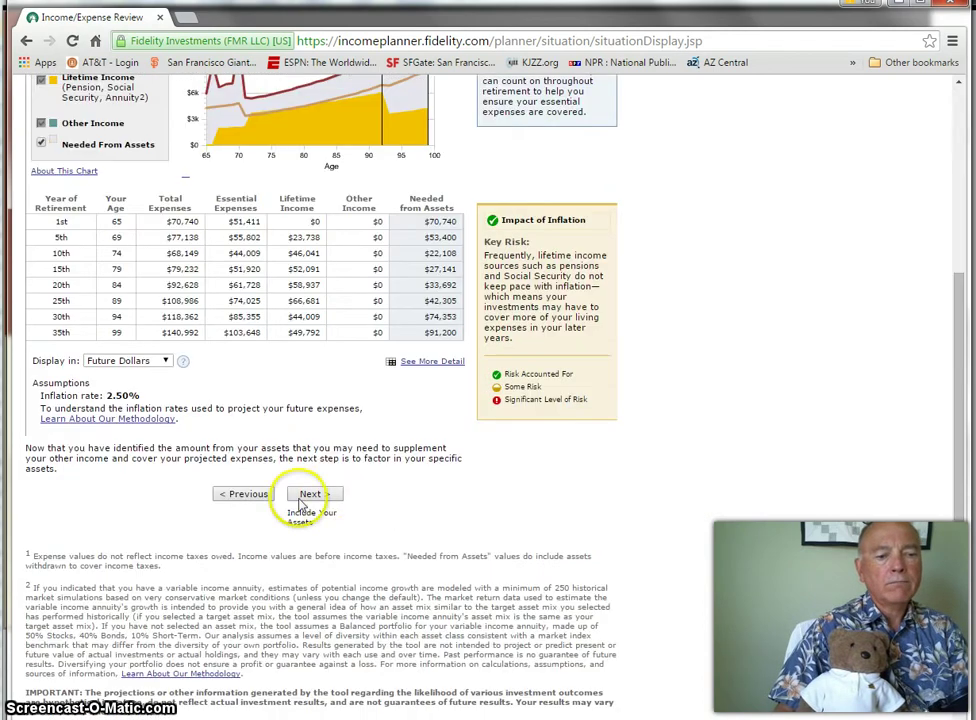
click(328, 494)
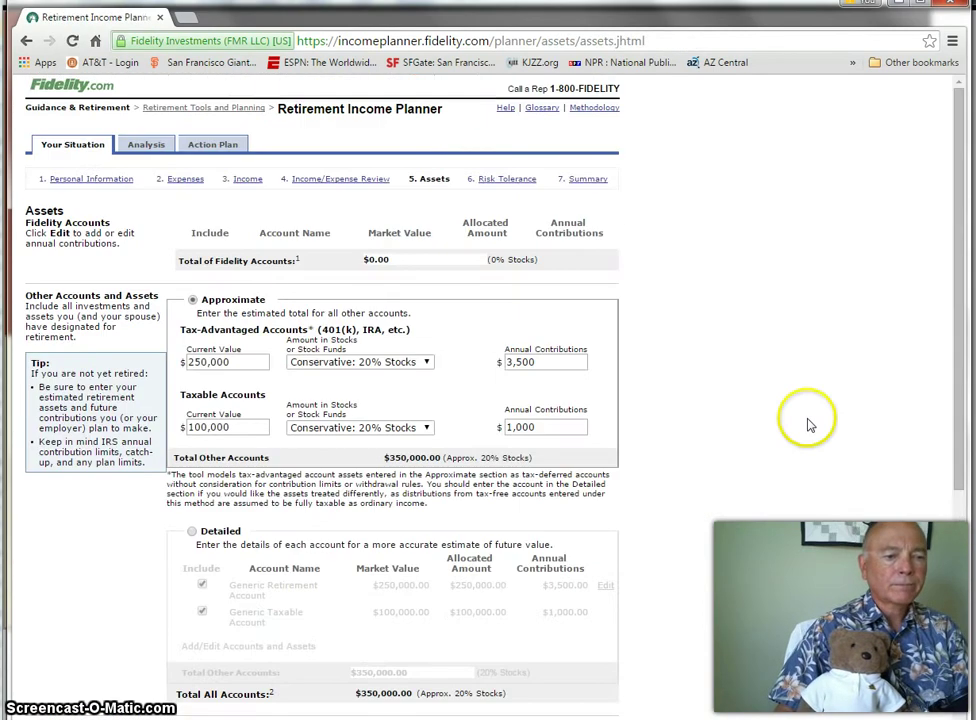
scroll(808, 420, down, 3)
click(398, 573)
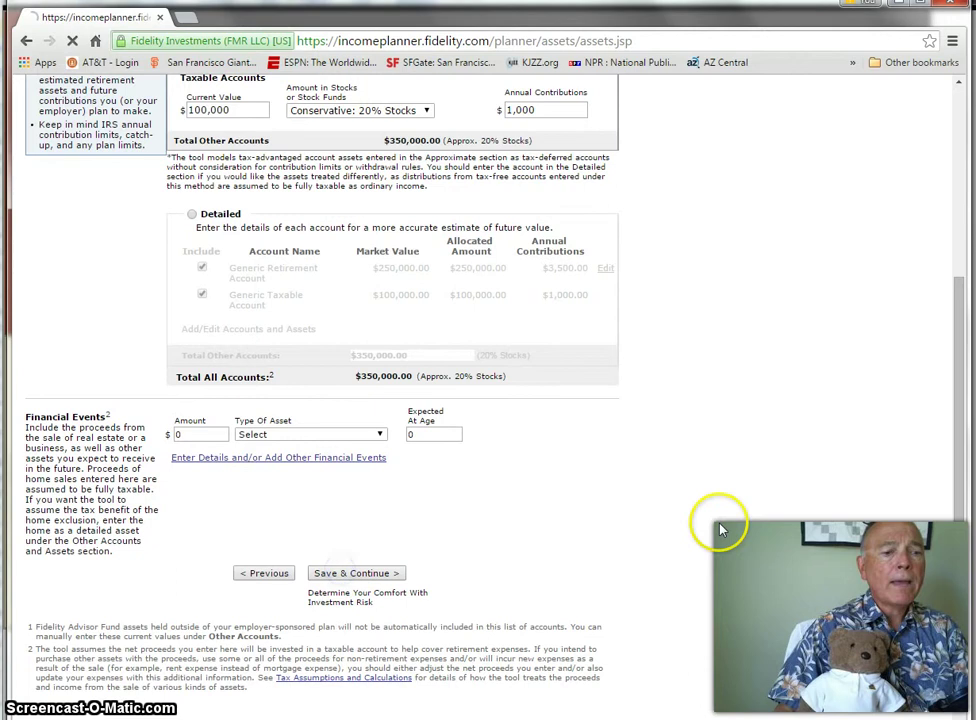
scroll(754, 492, down, 2)
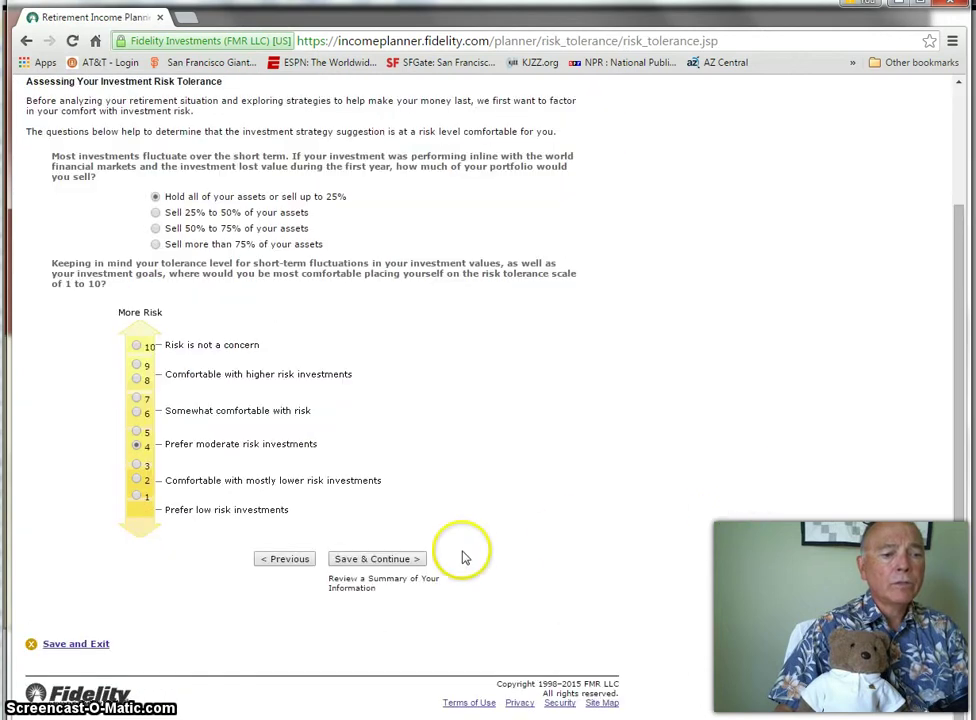
click(388, 558)
scroll(750, 481, down, 5)
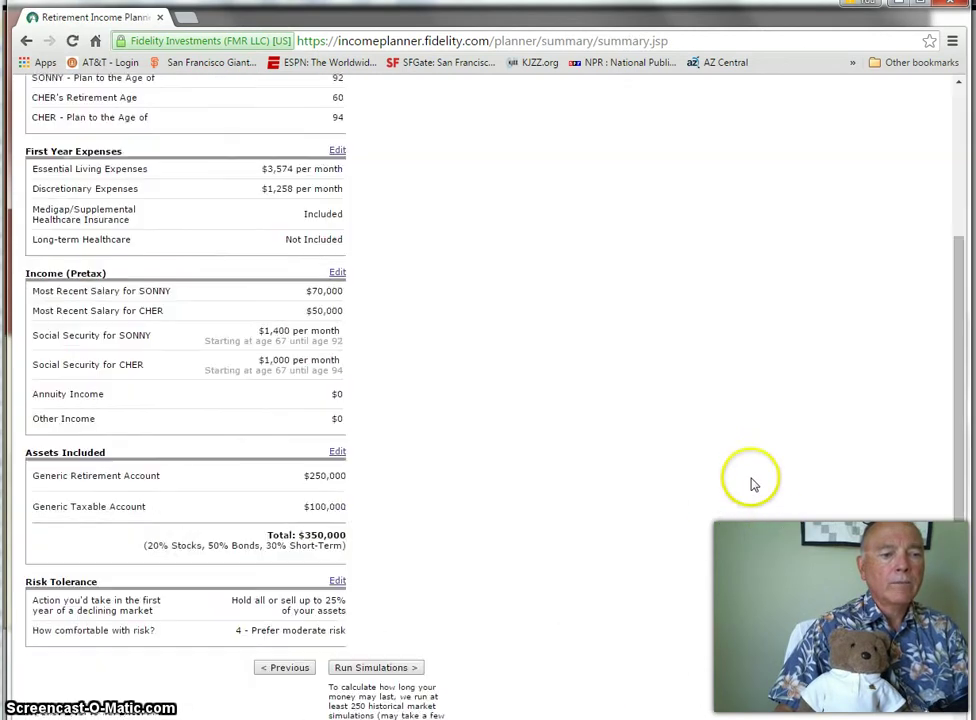
click(400, 588)
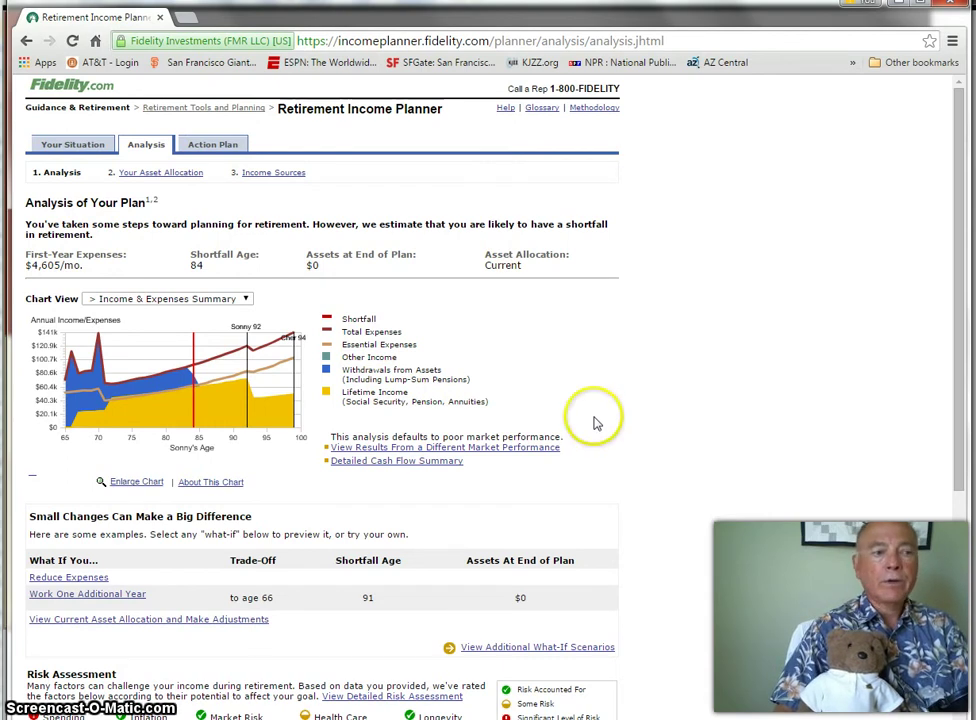
Step: Open the additional what-if scenarios for the plan and examine the shortfall and essential expenses on the chart
scroll(540, 408, down, 1)
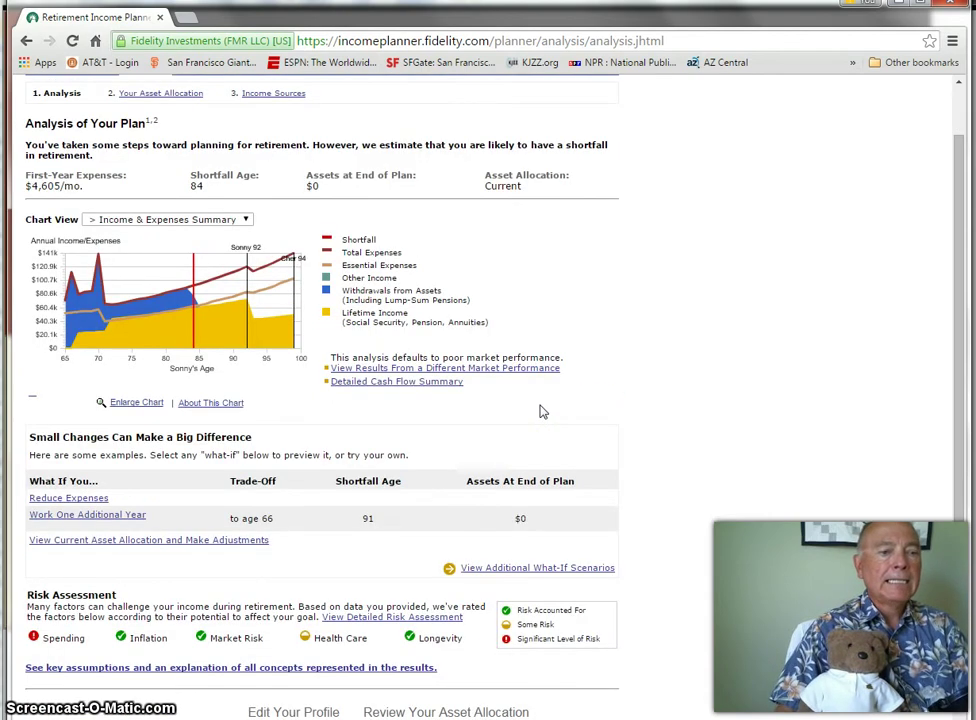
scroll(540, 411, down, 2)
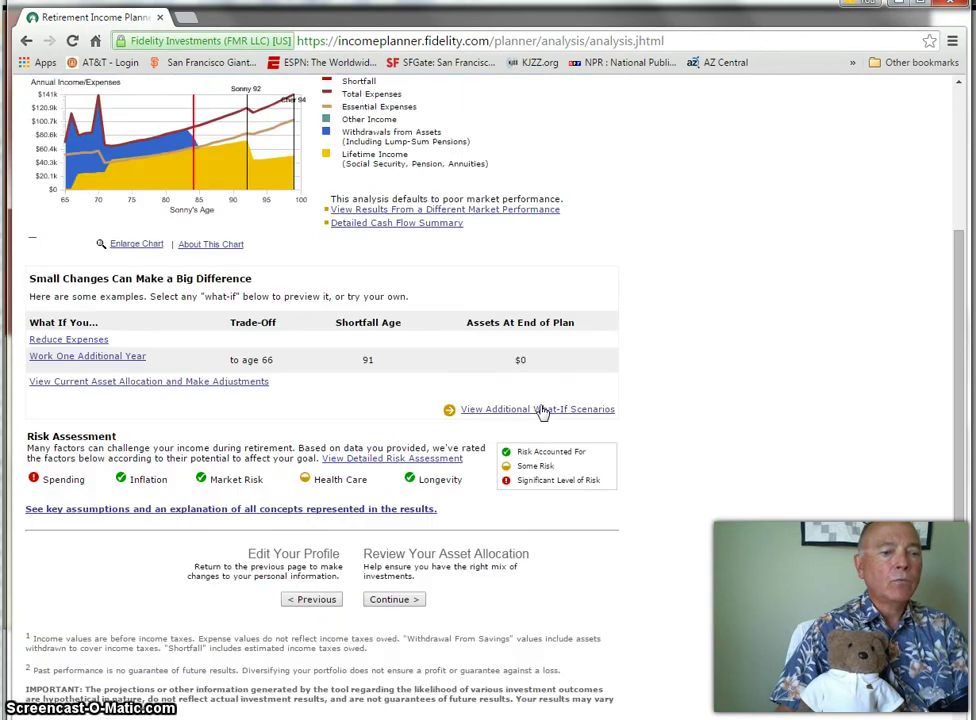
scroll(540, 411, up, 2)
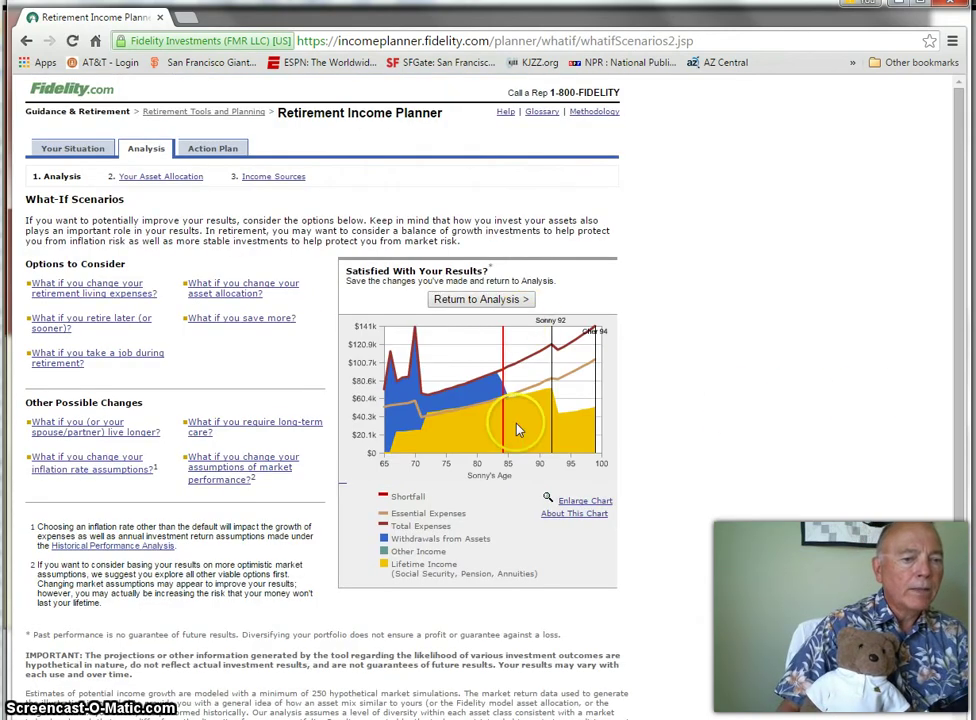
mouse_move(519, 449)
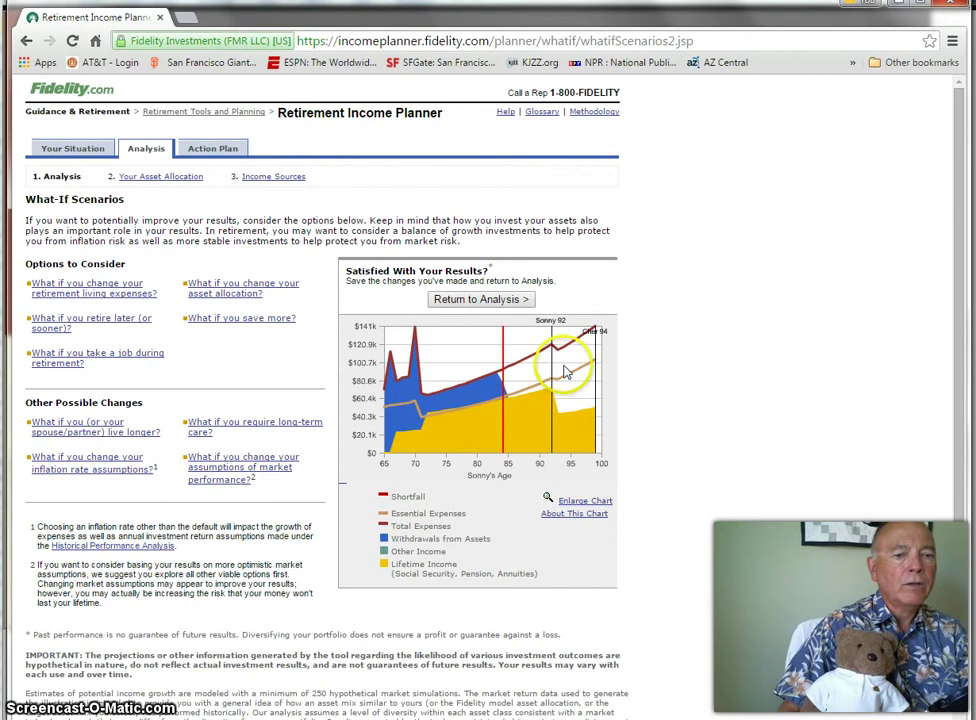
mouse_move(597, 366)
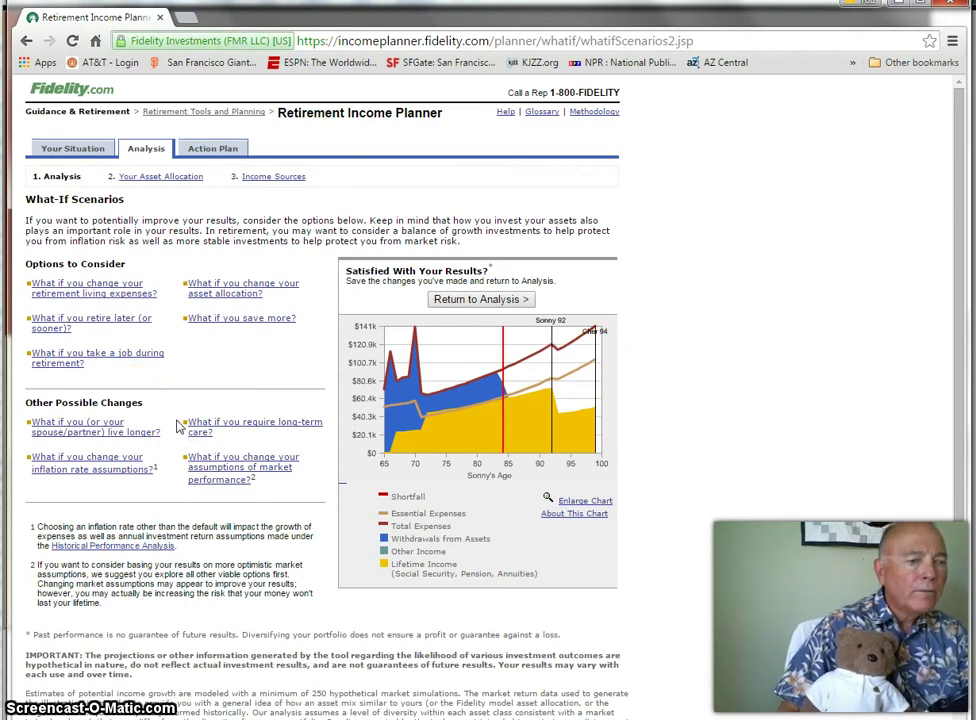
Step: Open the retire-later scenario and preview the plan with the client's retirement age at 66 and the spouse's at 61
click(100, 321)
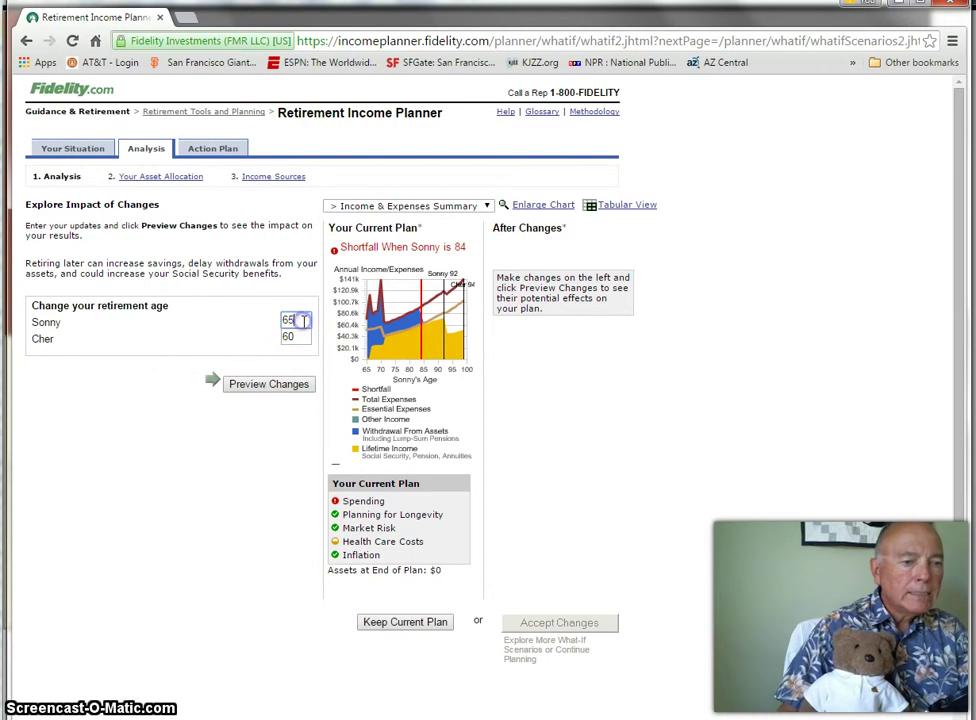
double_click(303, 320)
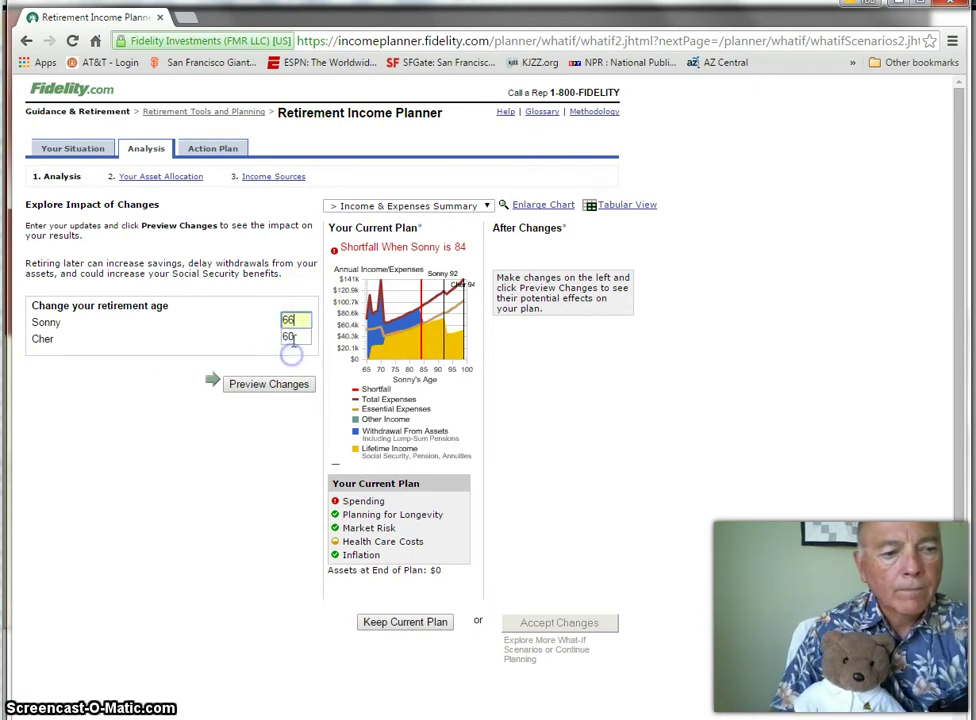
double_click(290, 336)
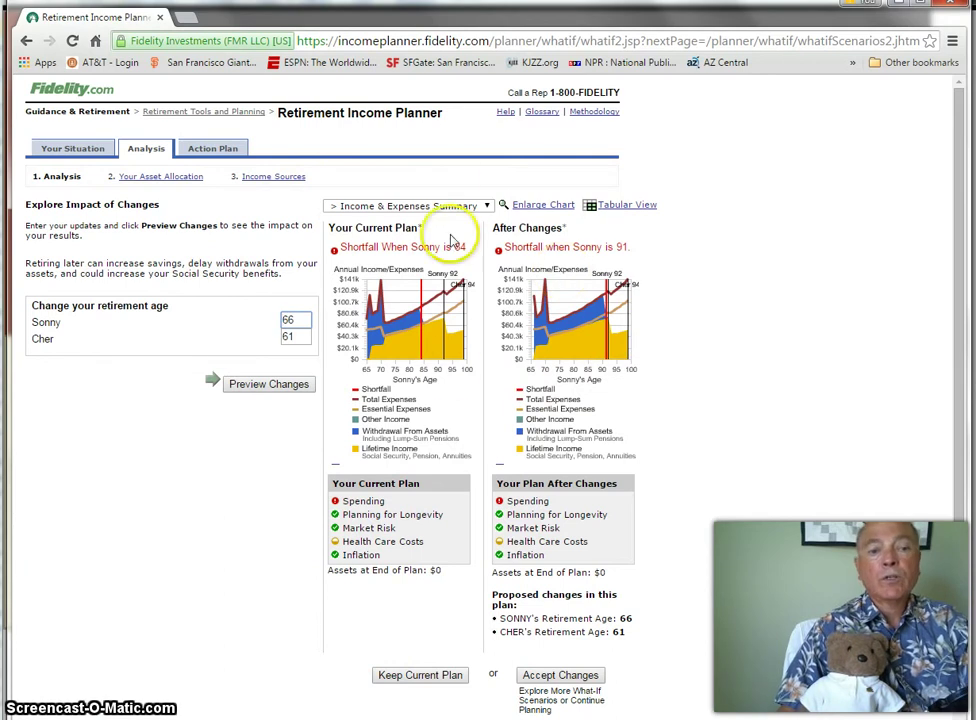
Step: Preview the retire-later scenario with the client's retirement age set to 67 and the spouse's to 62
click(304, 318)
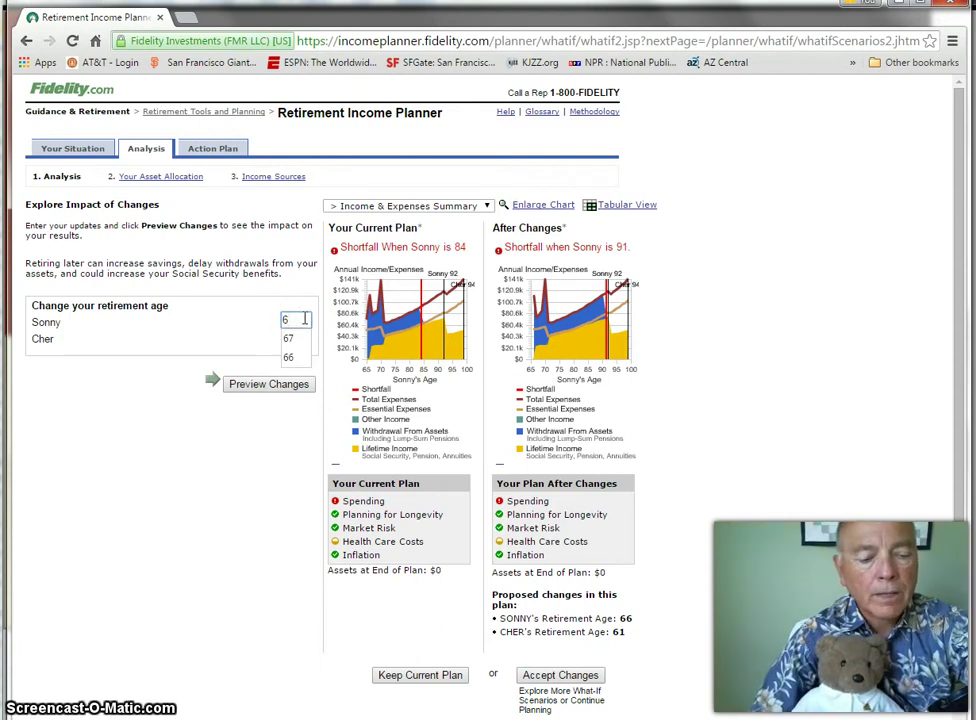
text(7)
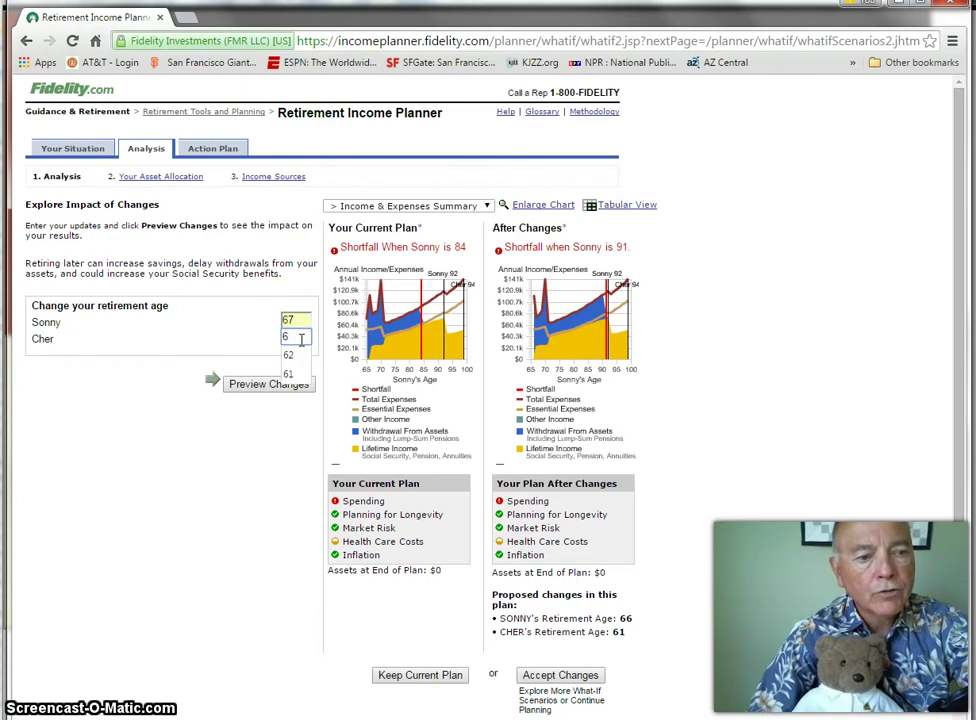
click(301, 340)
text(6)
click(291, 354)
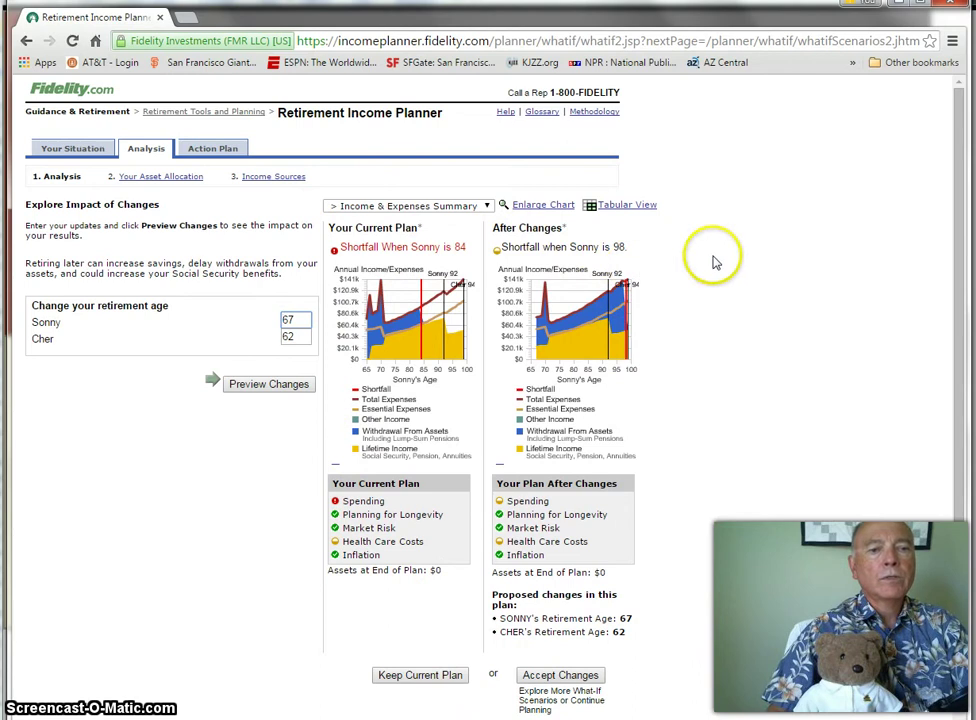
Step: Compare the current and changed plans, and keep the current plan instead of accepting the new retirement ages
scroll(716, 263, down, 3)
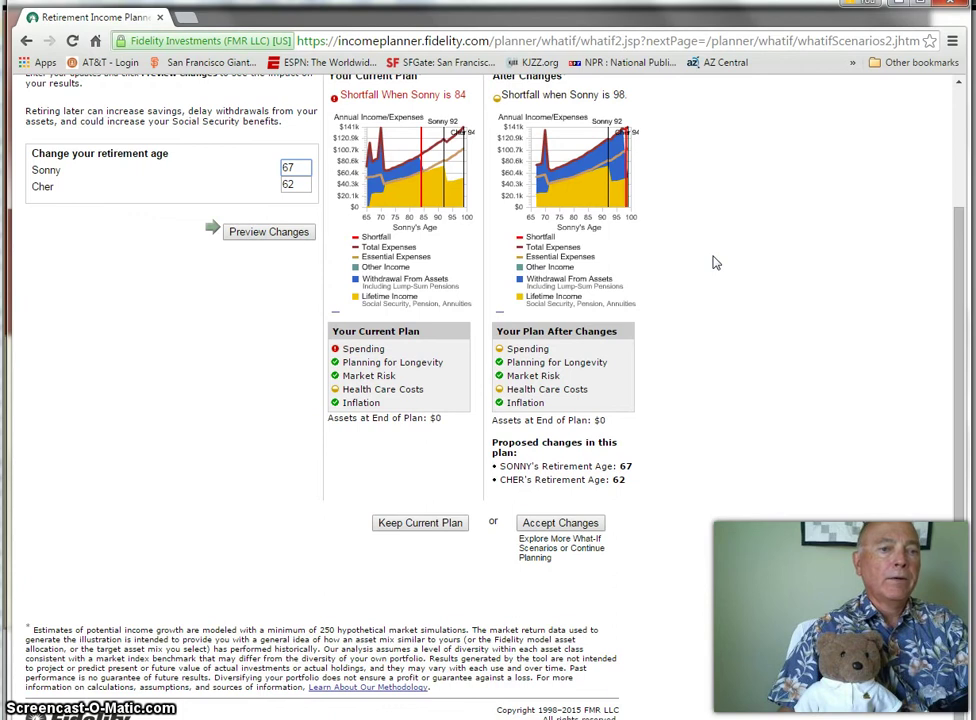
scroll(715, 262, up, 3)
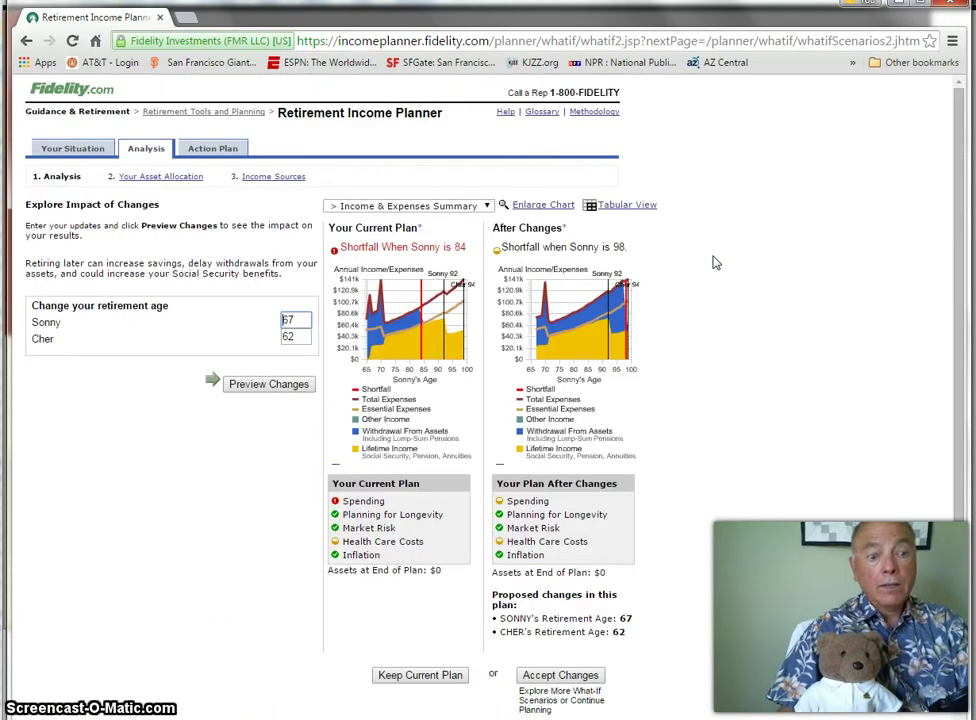
scroll(713, 262, down, 3)
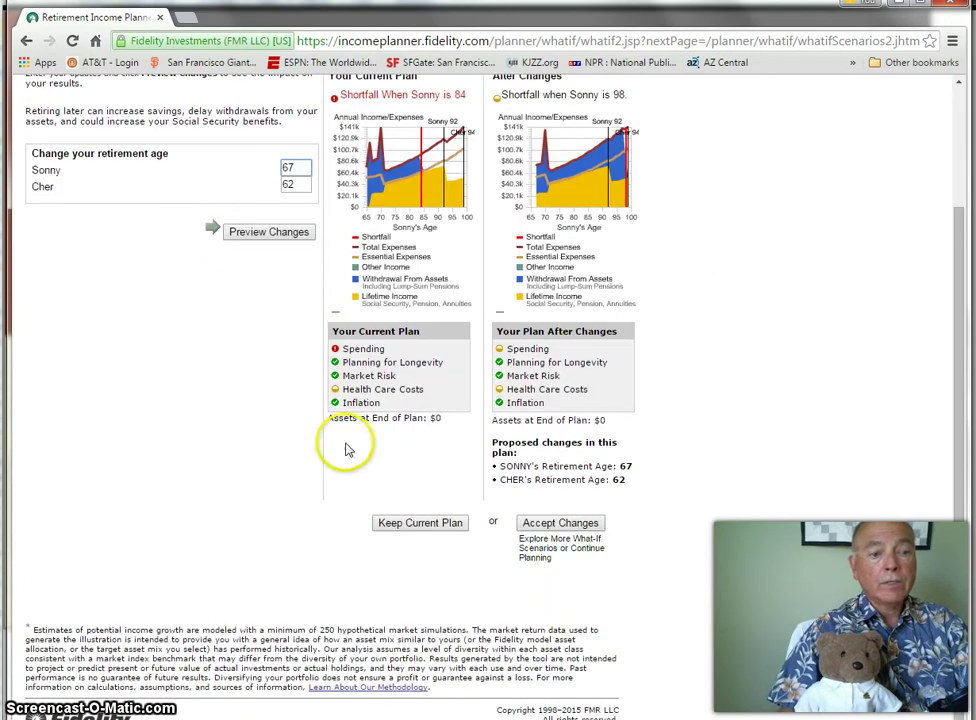
click(410, 524)
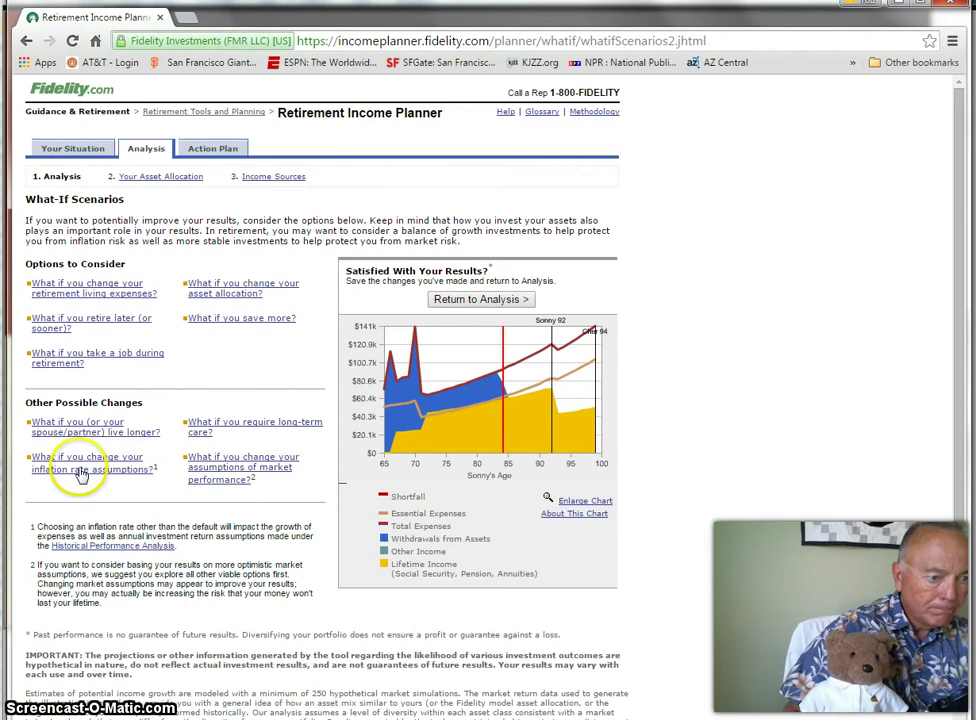
Step: Preview the long-term care scenario for 6 years at $83,950 per year, and keep the current plan
click(203, 426)
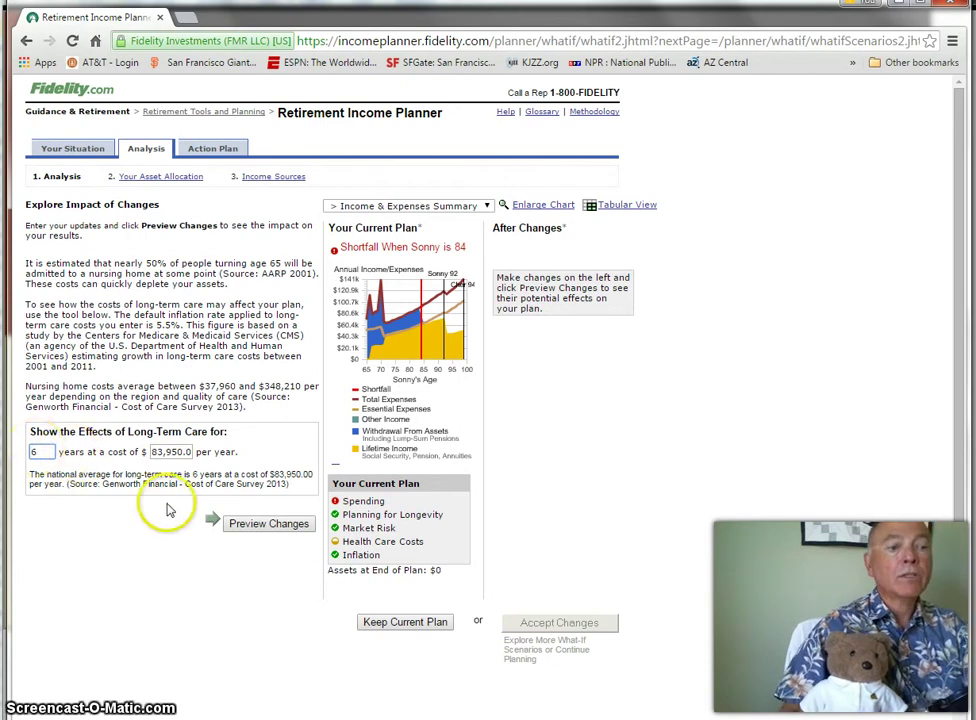
click(246, 527)
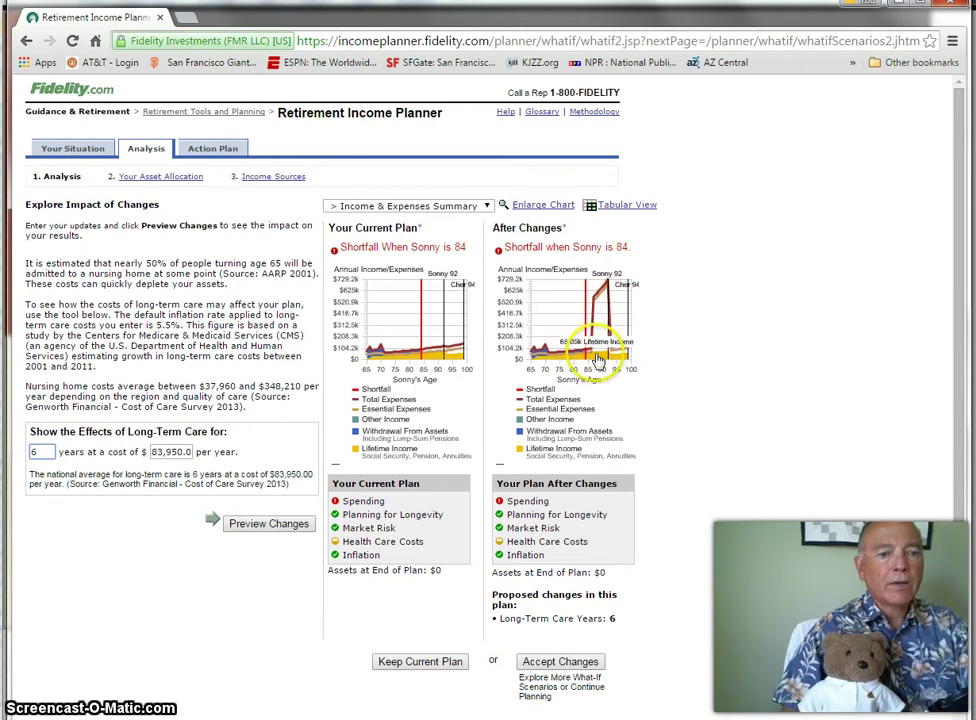
mouse_move(437, 362)
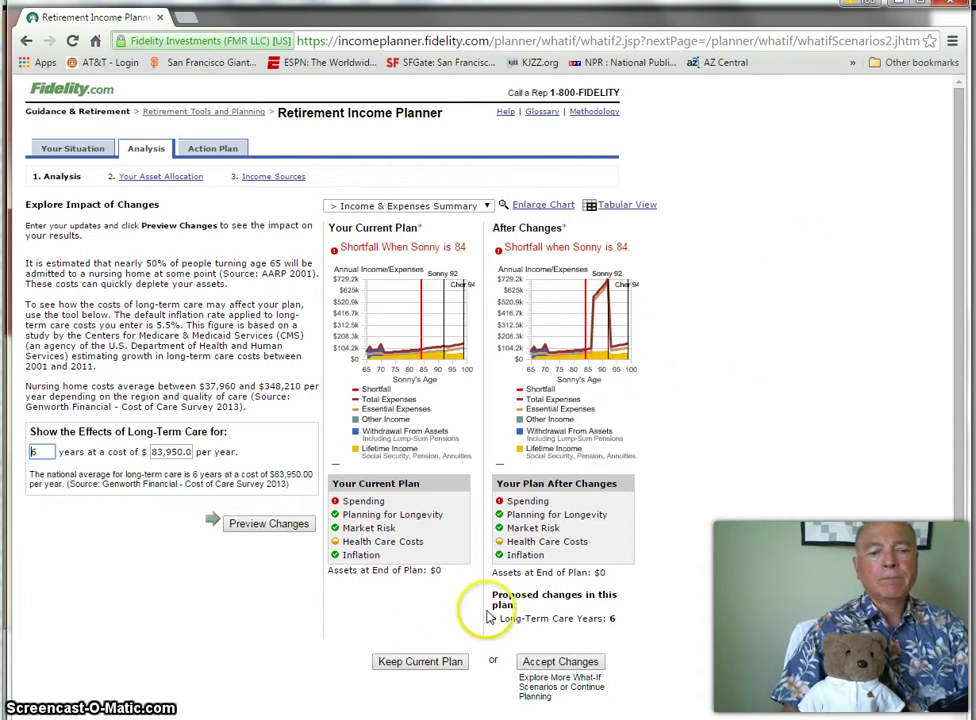
click(438, 664)
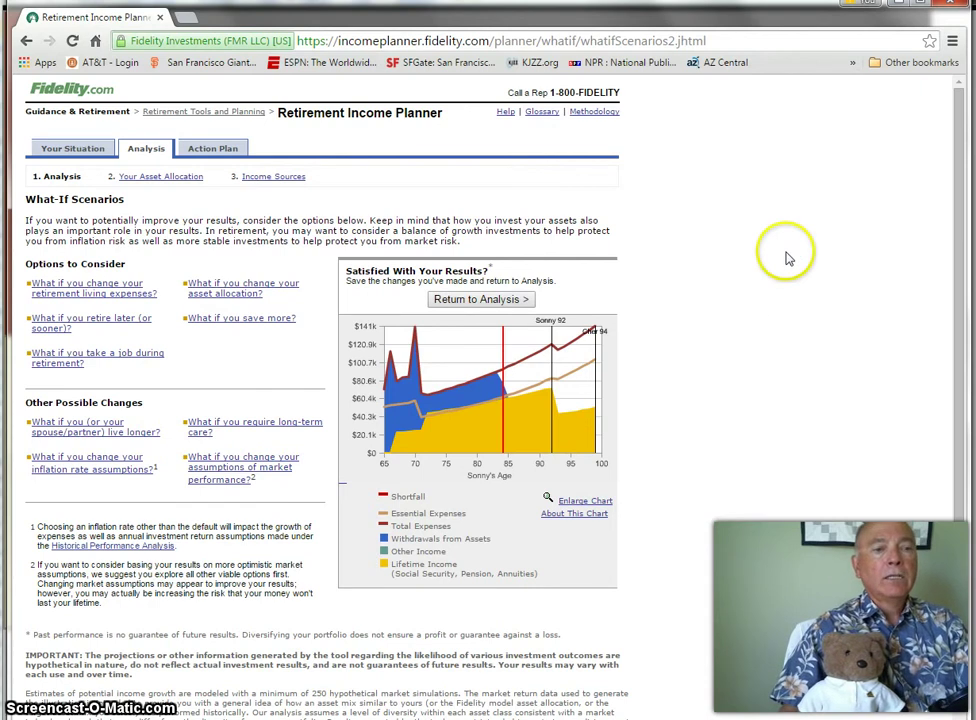
Step: Review the budget worksheet in the retirement living expenses scenario through to its totals, and keep the current plan
click(85, 290)
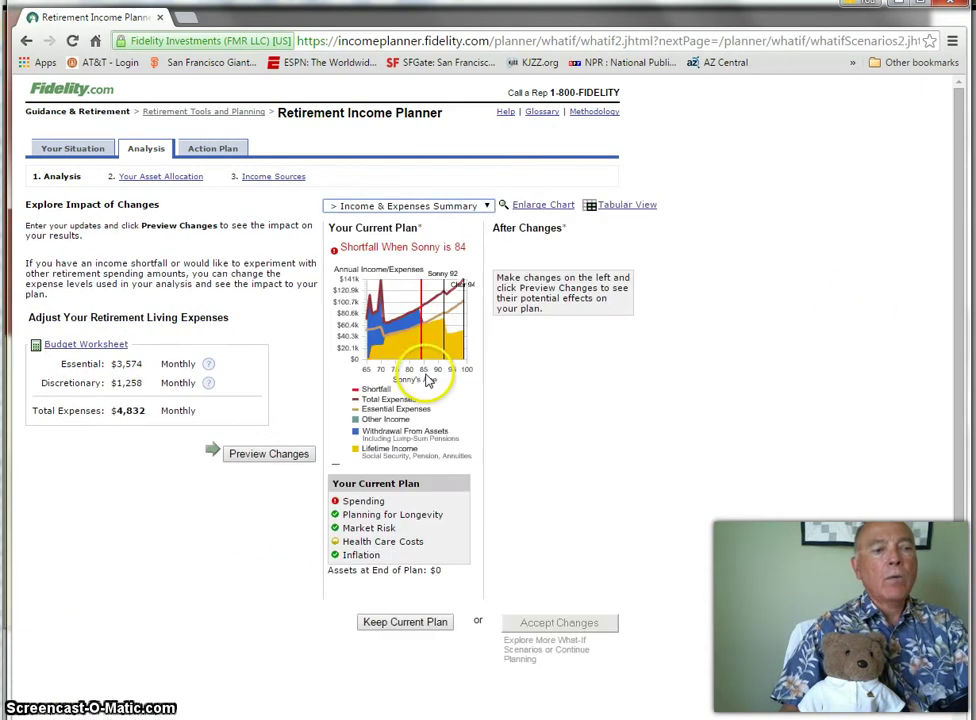
click(80, 345)
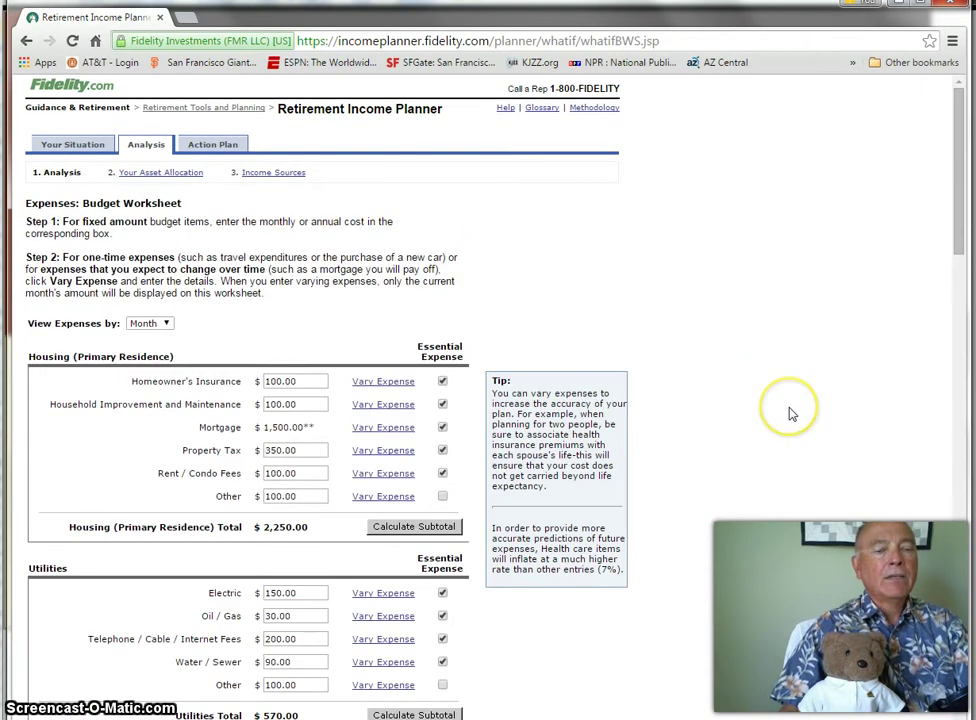
click(293, 428)
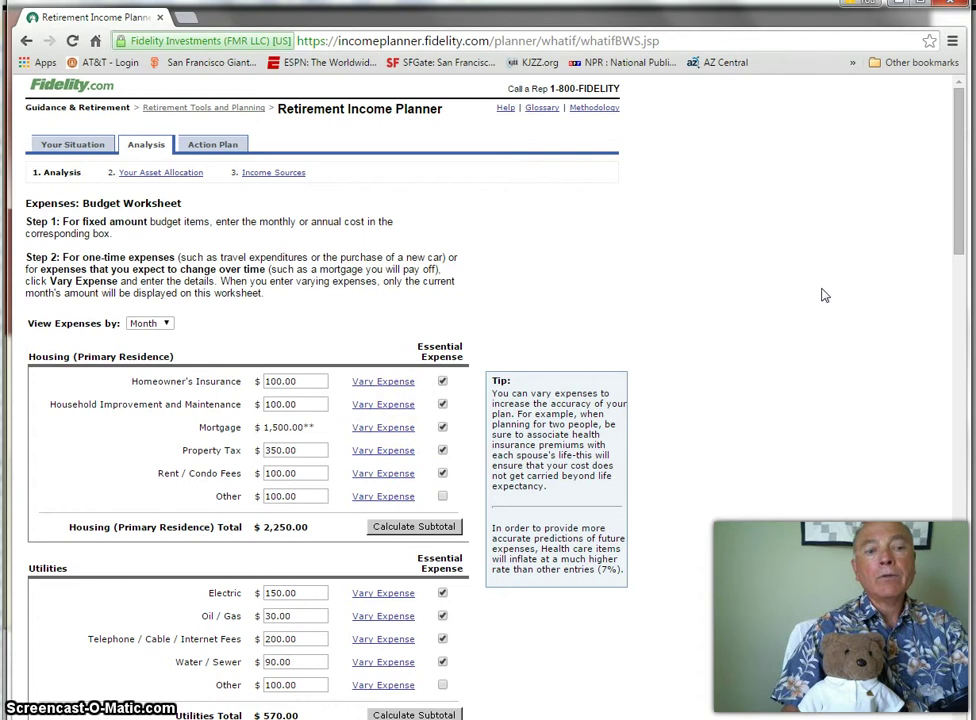
scroll(619, 346, down, 10)
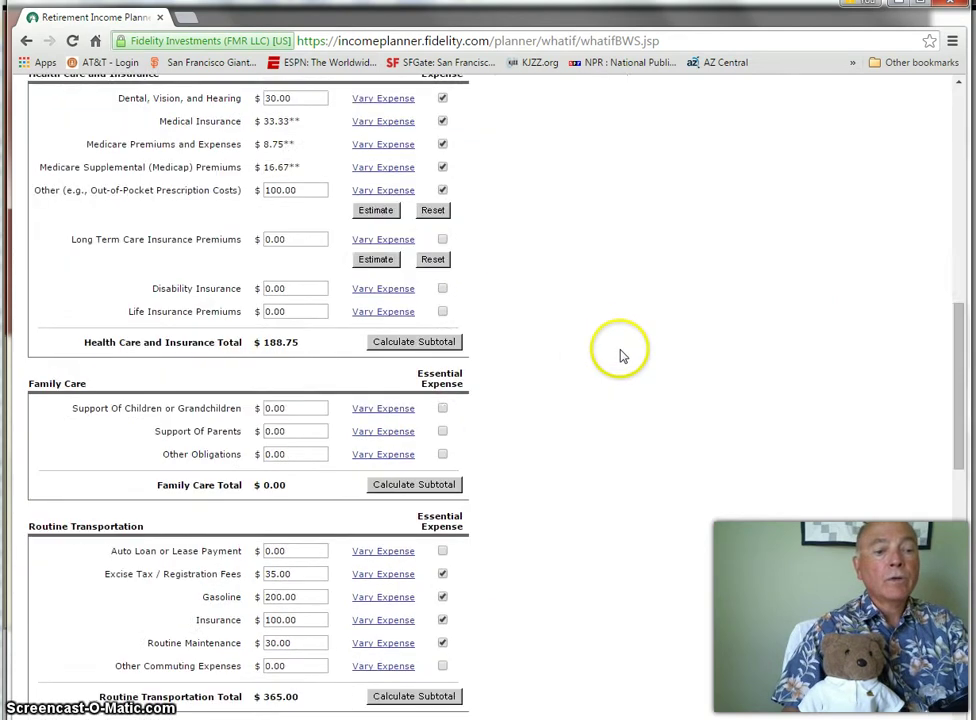
scroll(619, 355, down, 15)
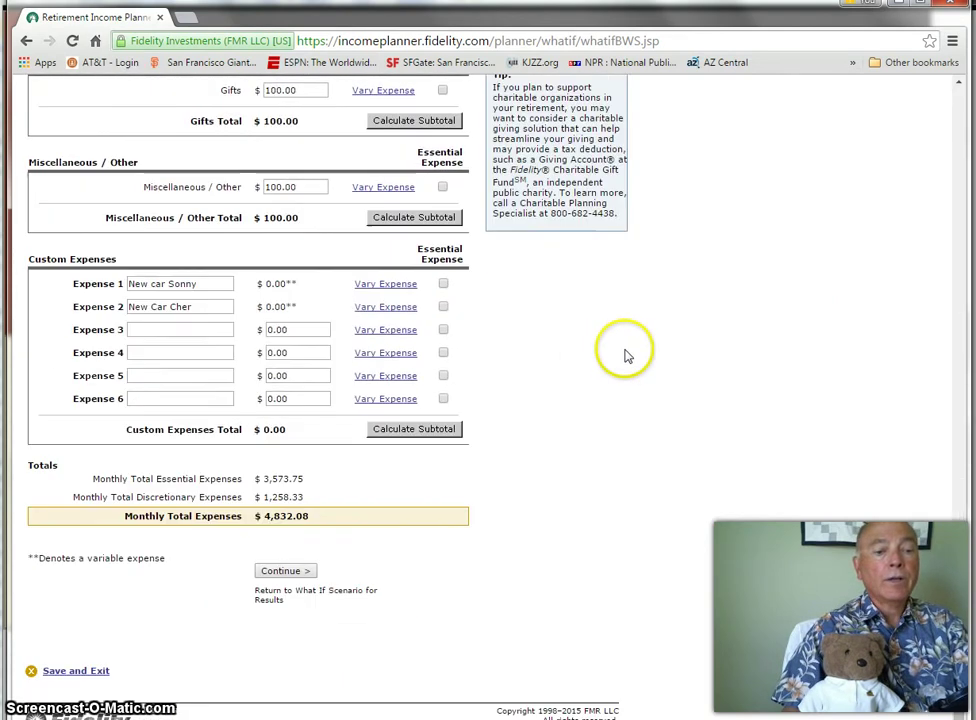
click(290, 573)
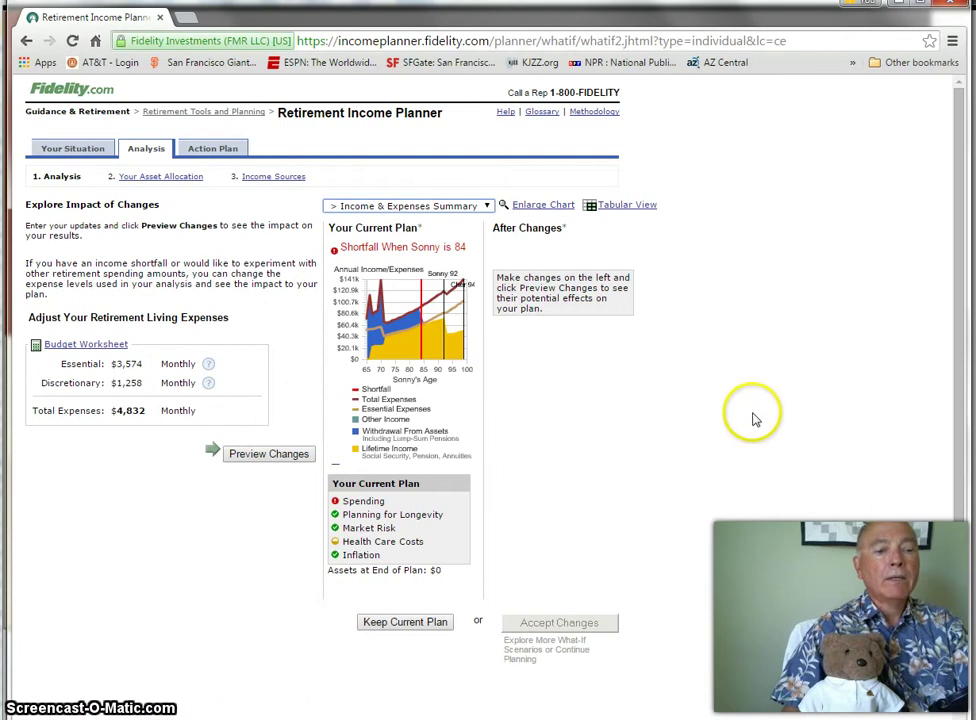
scroll(755, 418, down, 1)
click(404, 521)
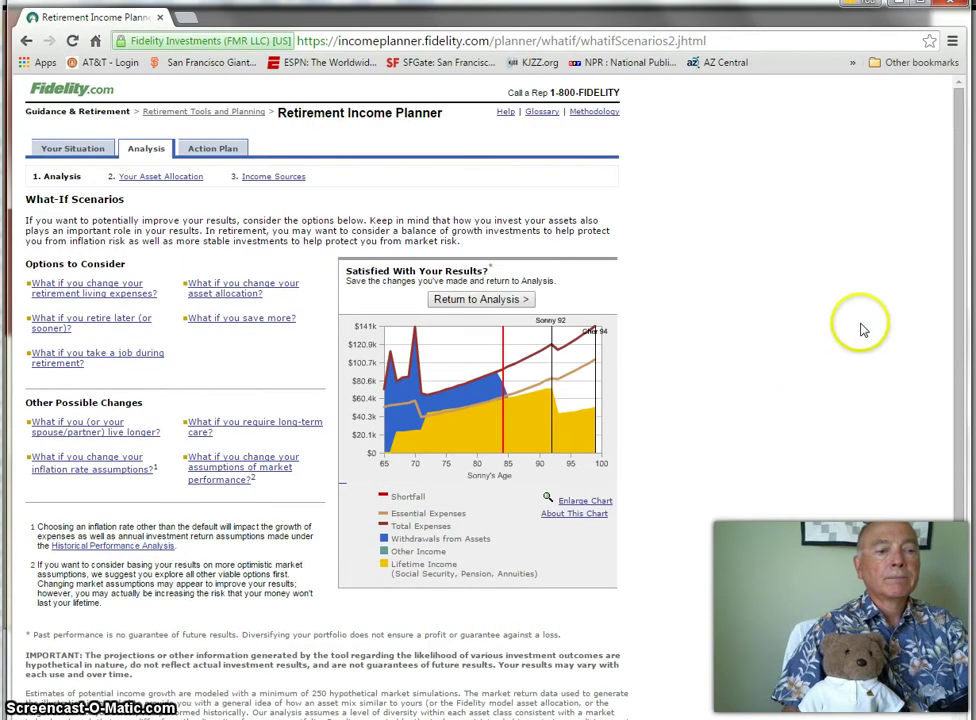
Step: Save and exit the what-if scenarios, and return to the planner's income entries
scroll(862, 330, down, 2)
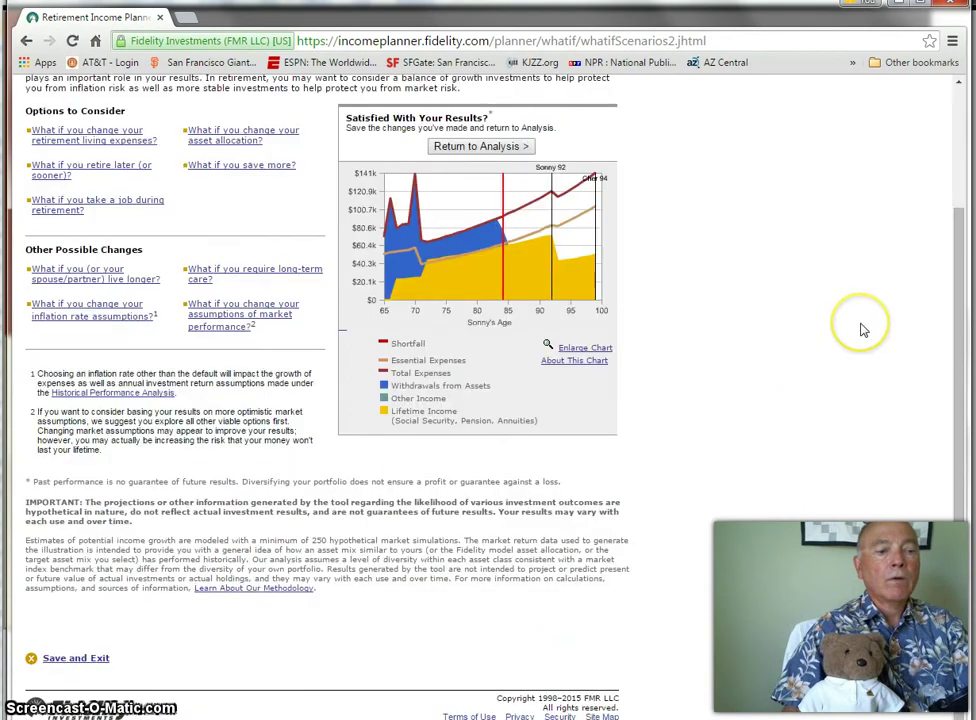
click(88, 660)
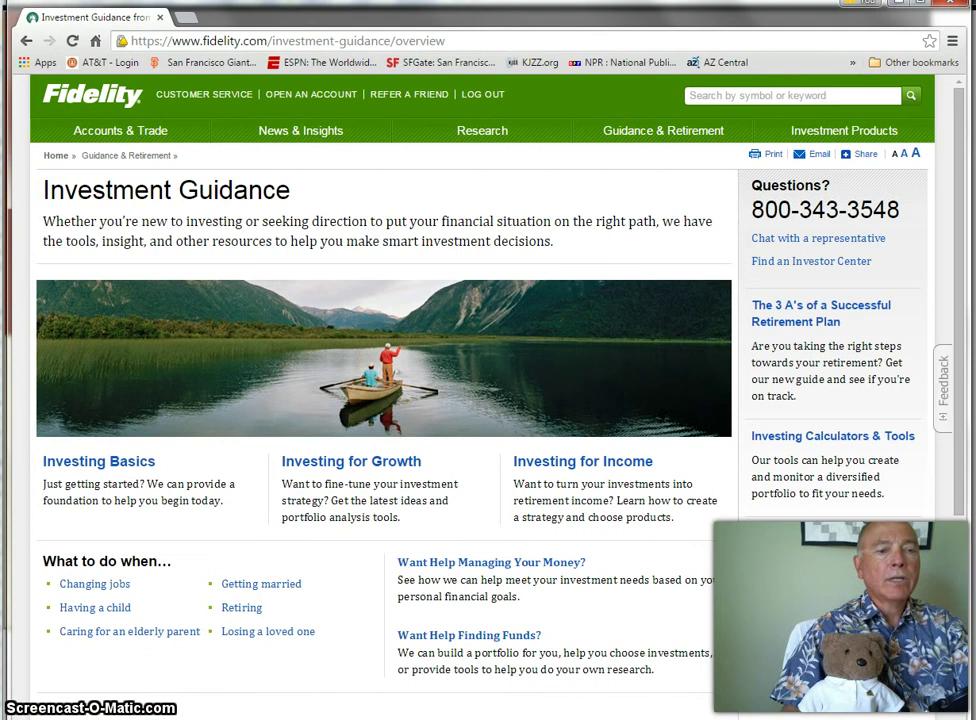
click(26, 41)
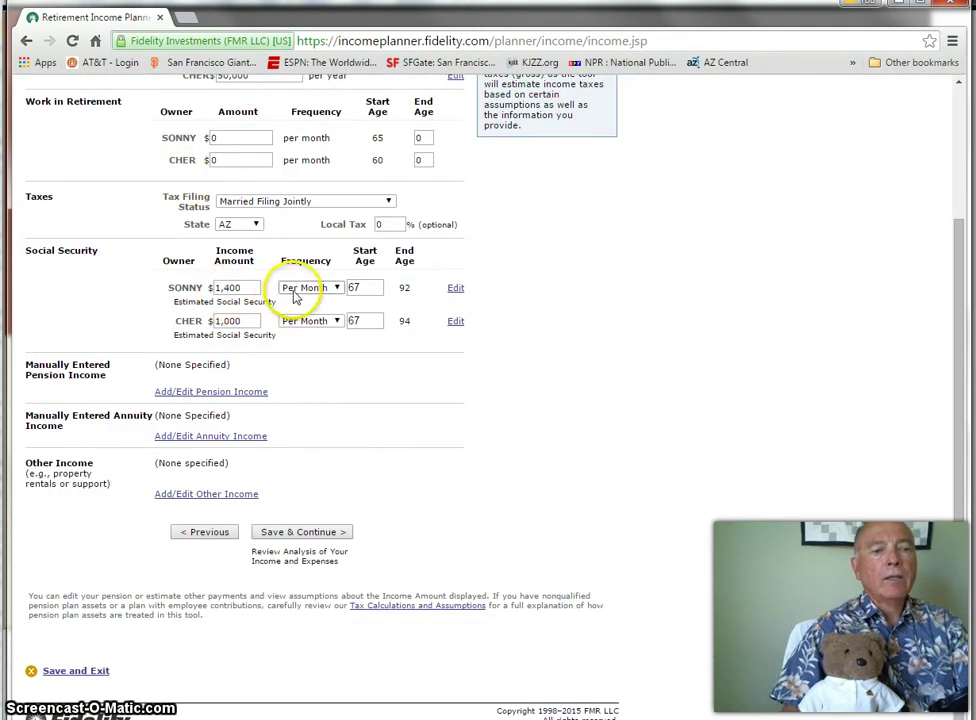
Step: Set the client's Social Security start age to 70 and the income amount to $1,900 per month
click(374, 288)
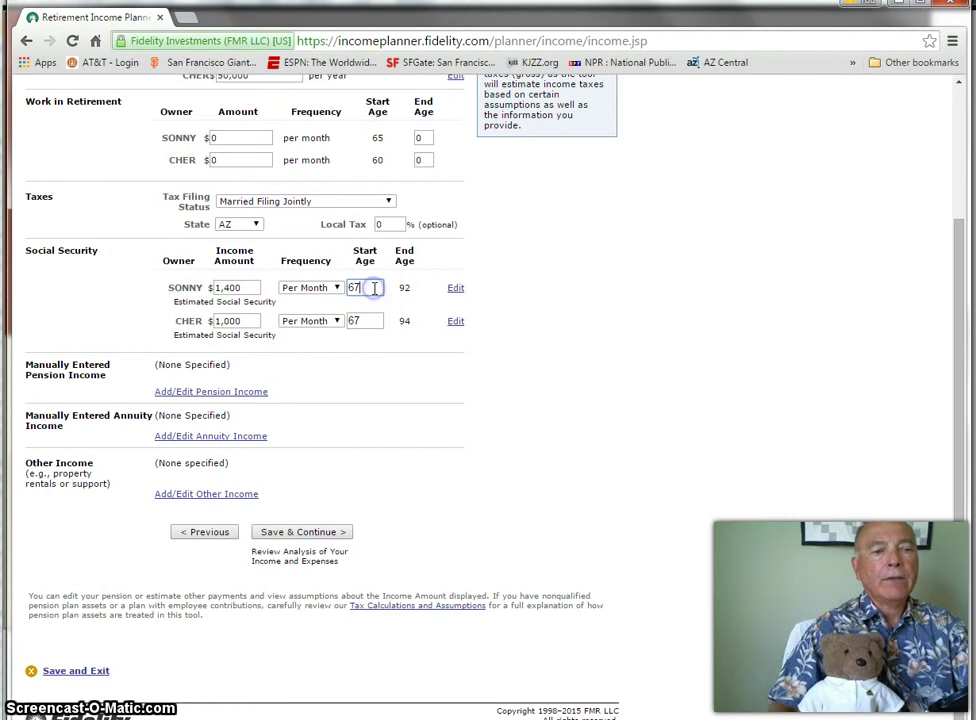
key(BackSpace)
key(BackSpace)
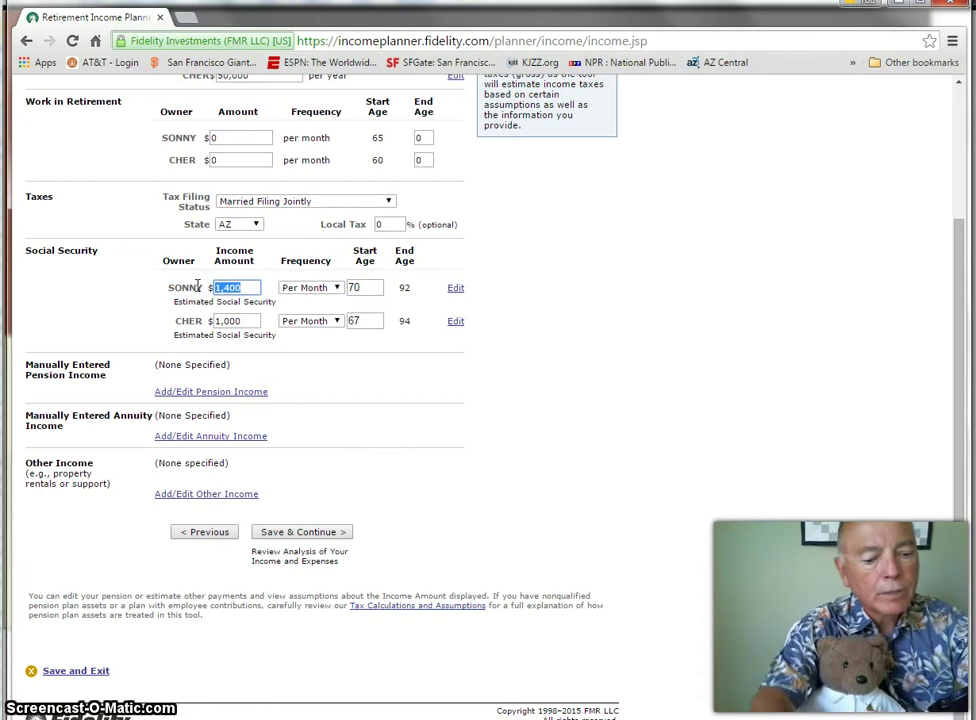
text(19)
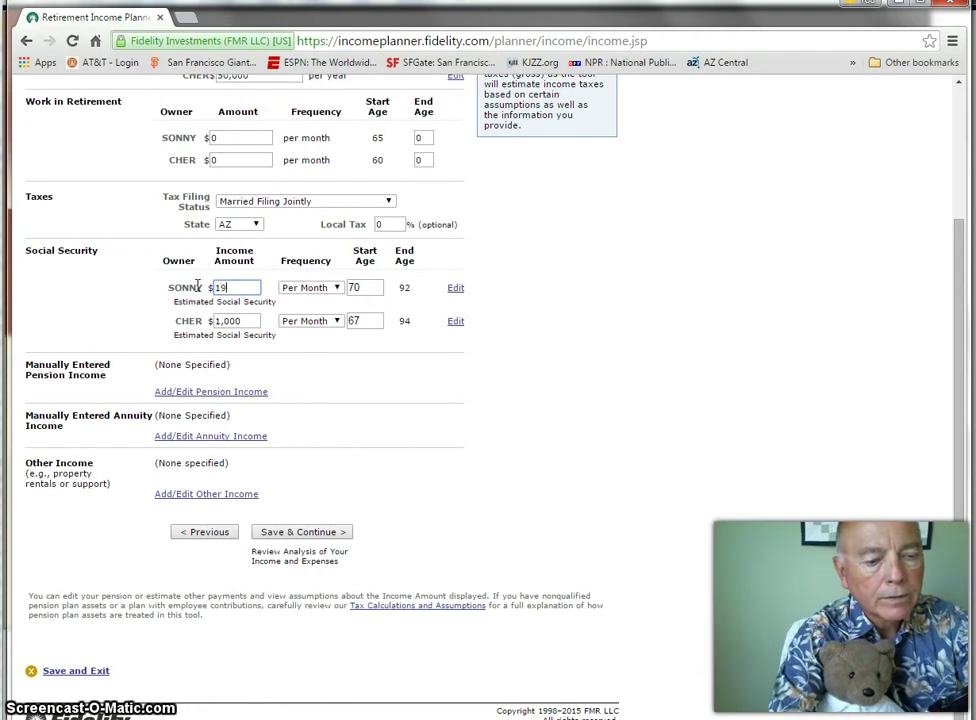
Step: Set the spouse's Social Security start age to 70 and the income amount to $1,300 per month
double_click(355, 320)
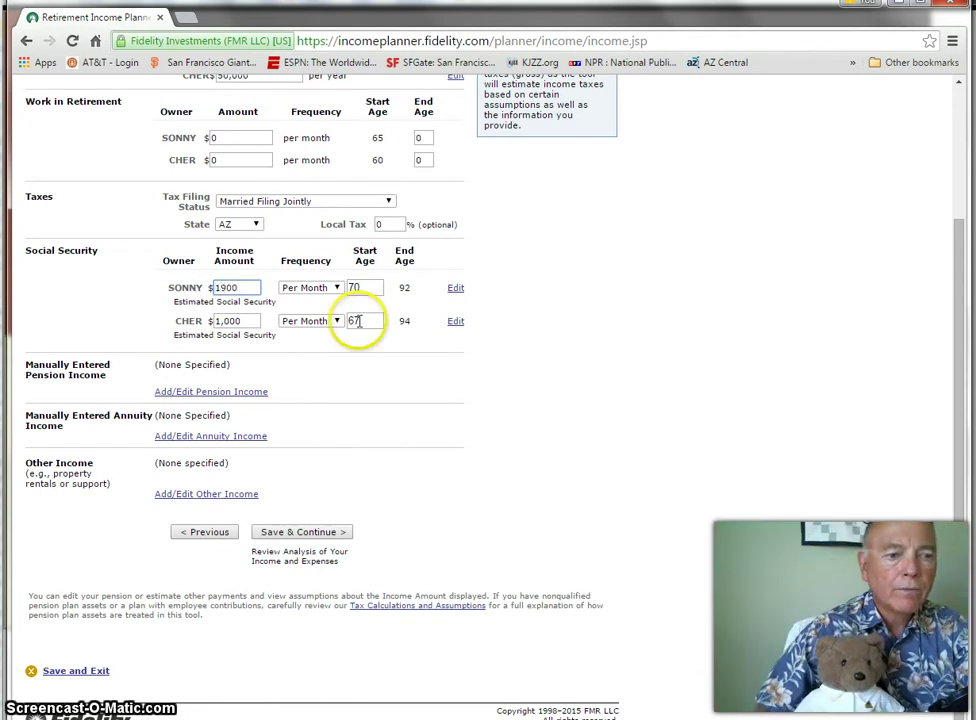
text(7)
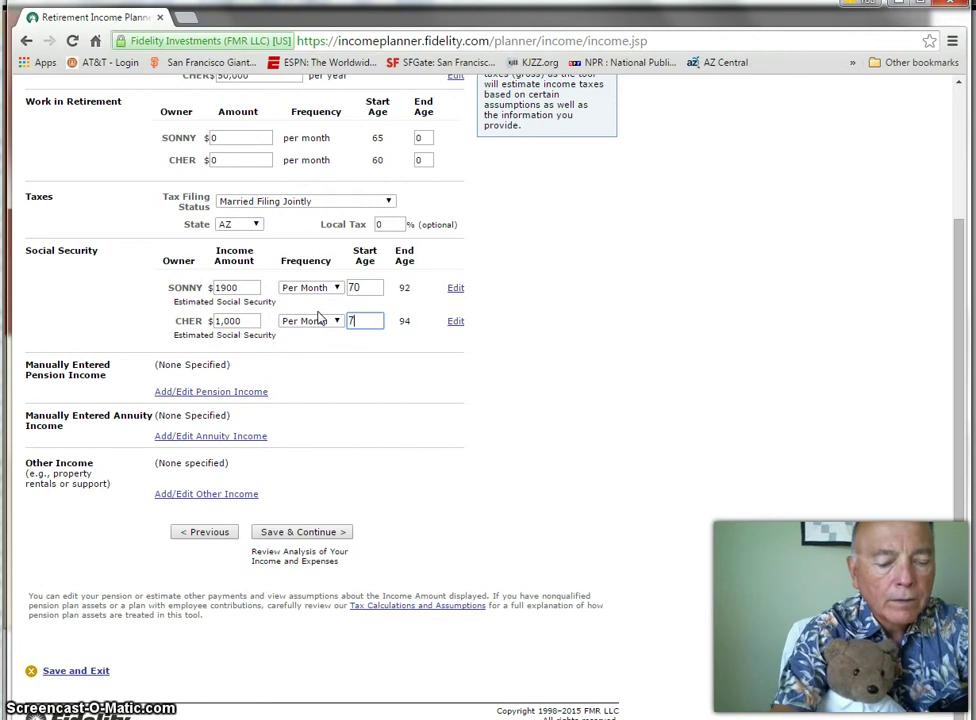
click(249, 320)
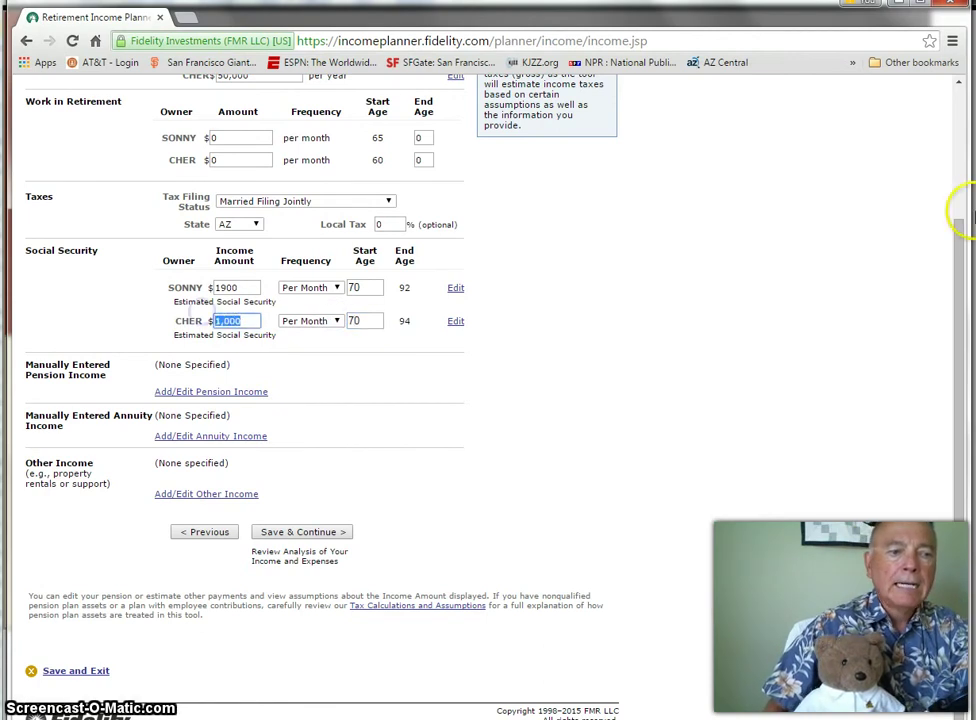
text(1)
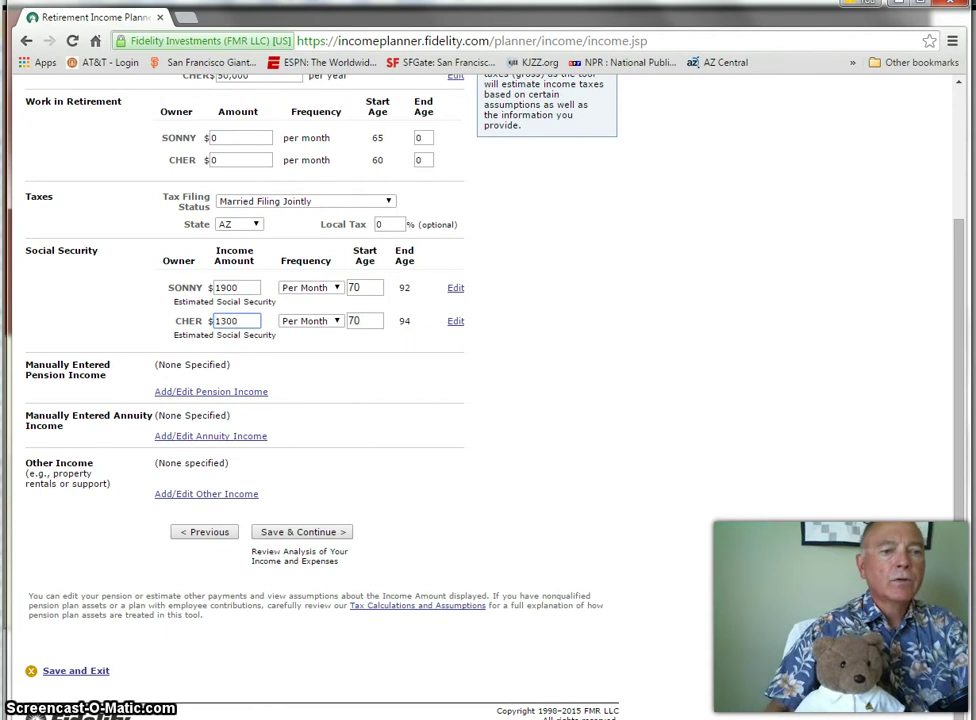
Step: Save the income entries, proceed through the review, assets, risk tolerance and summary sections, and run the simulations
click(306, 533)
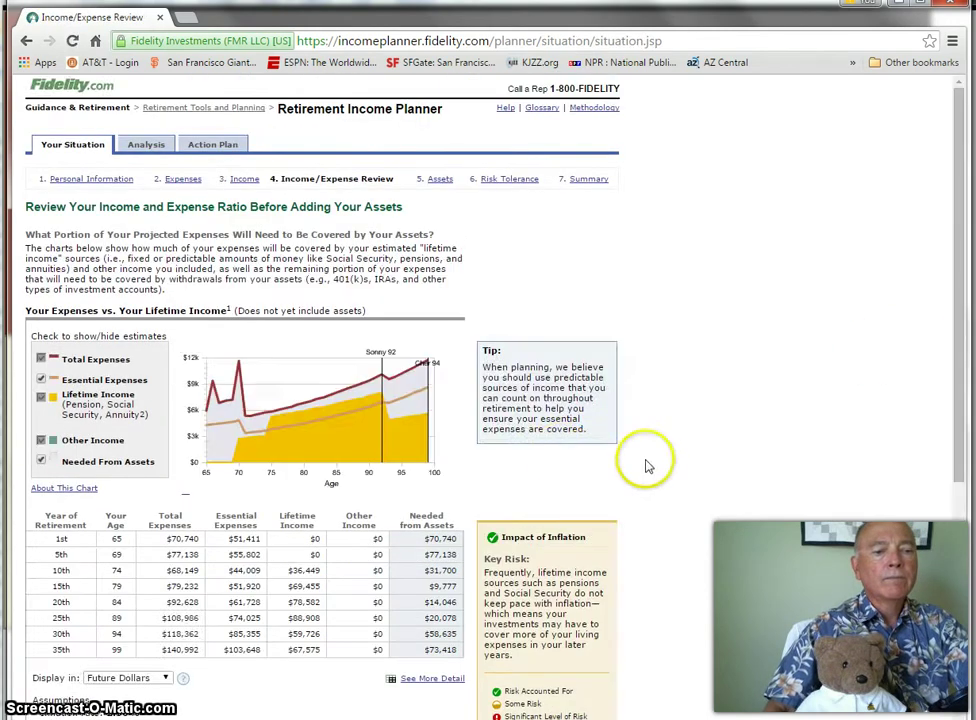
scroll(600, 480, down, 3)
click(313, 418)
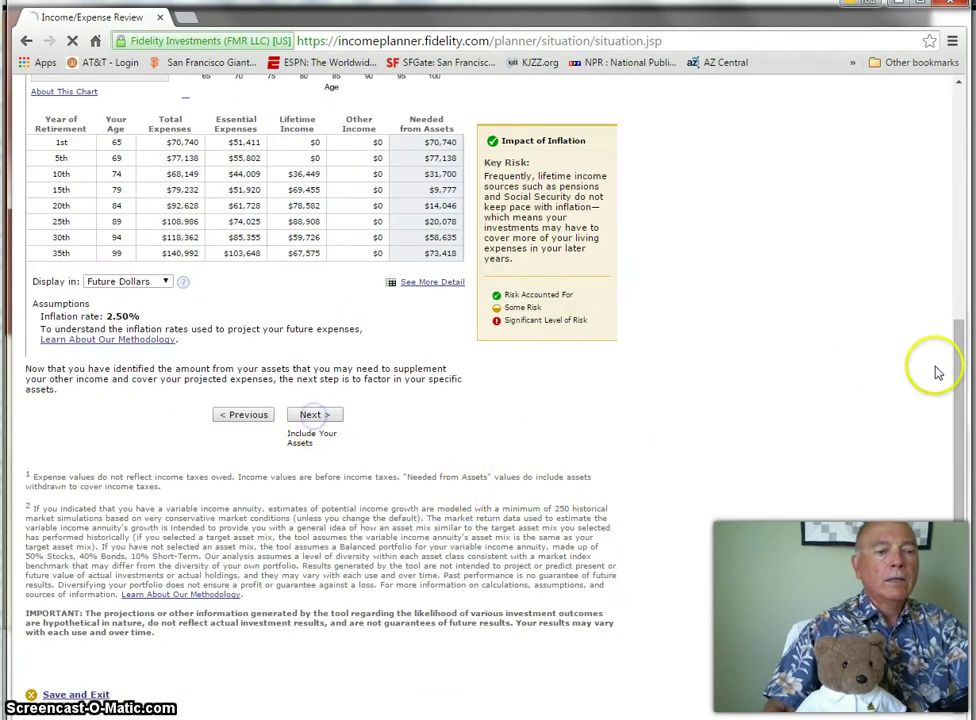
scroll(765, 318, down, 5)
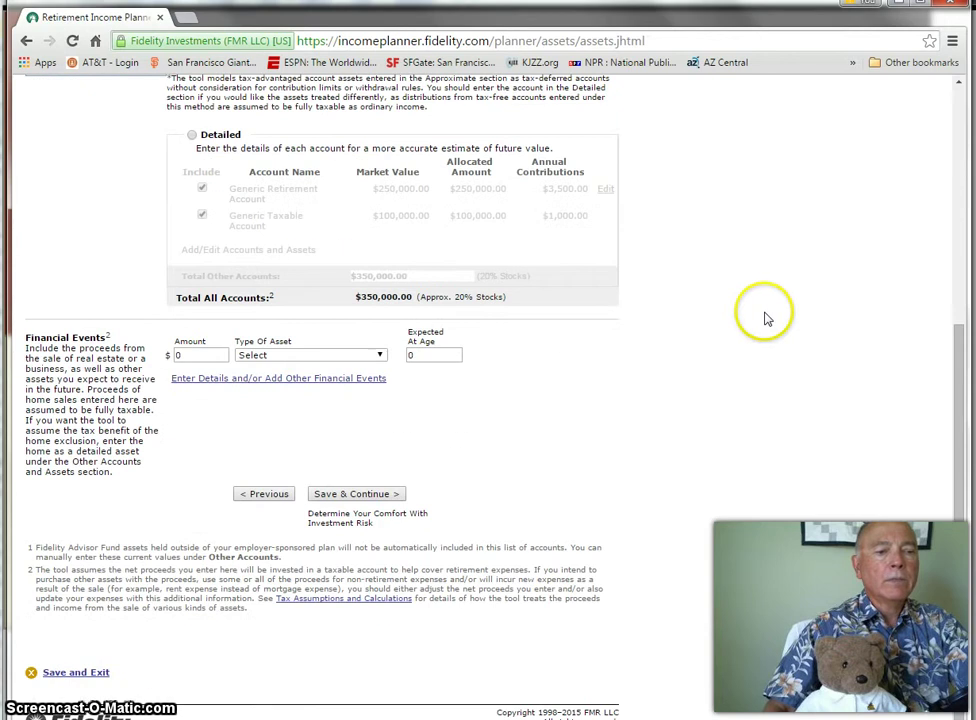
click(355, 494)
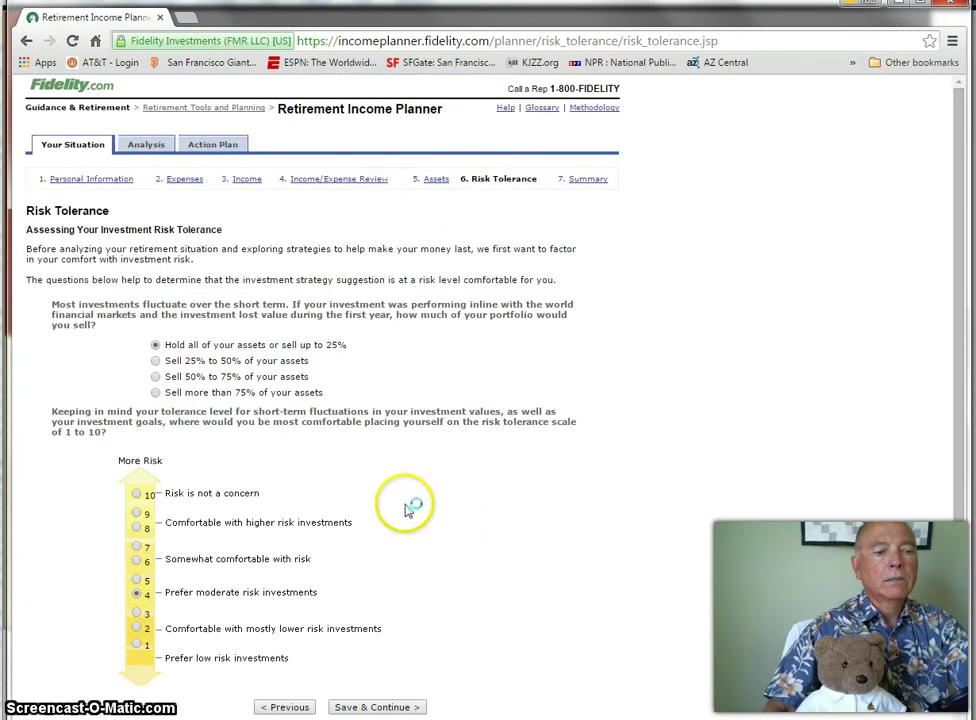
click(381, 705)
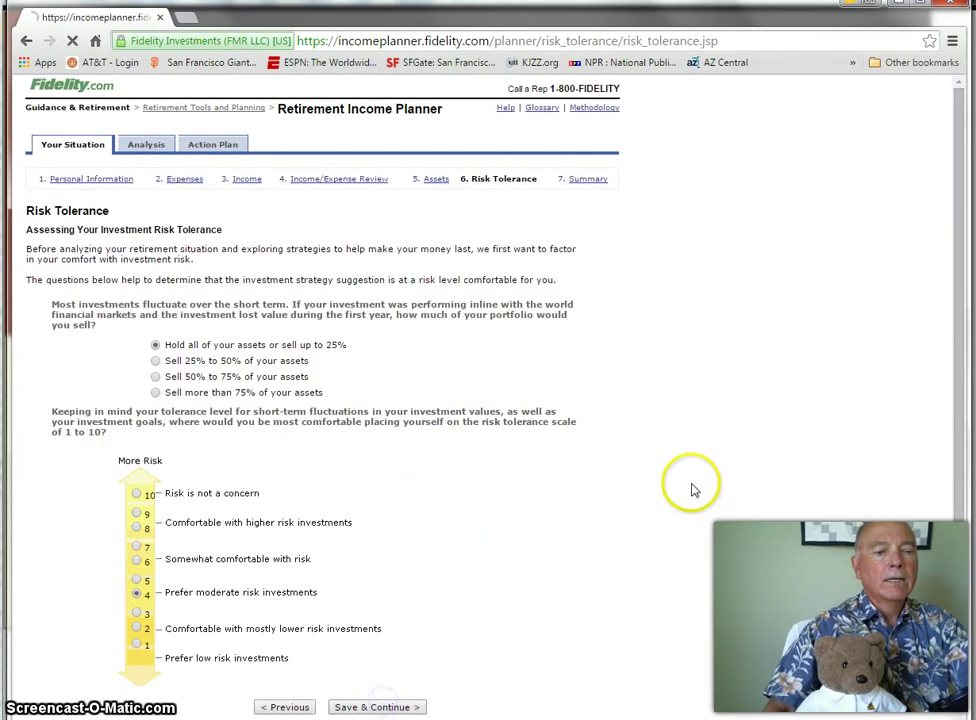
scroll(453, 488, down, 4)
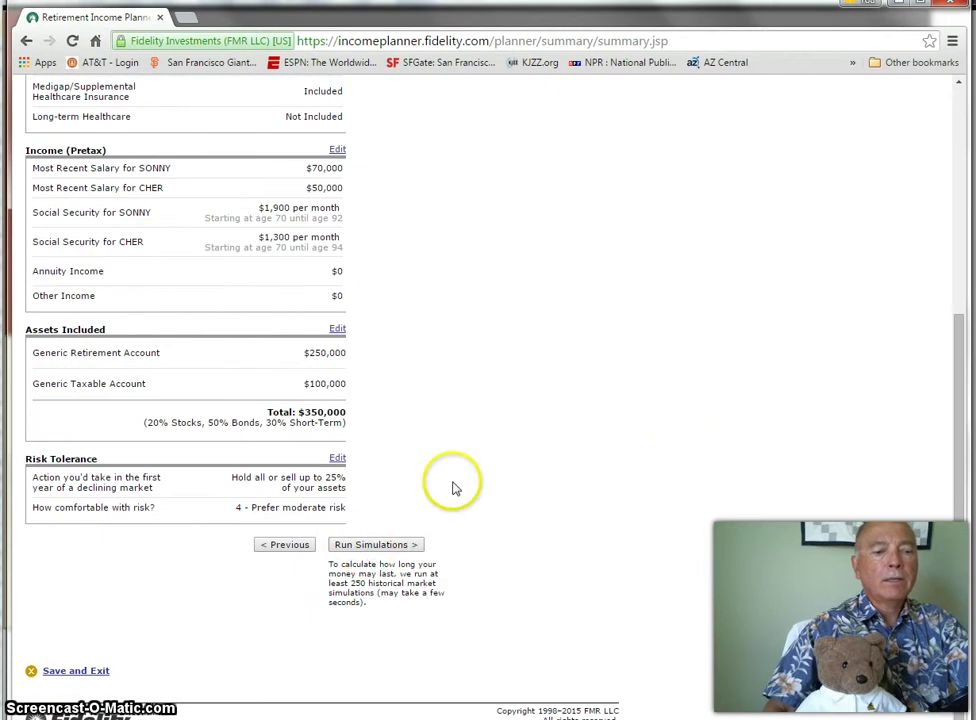
click(366, 545)
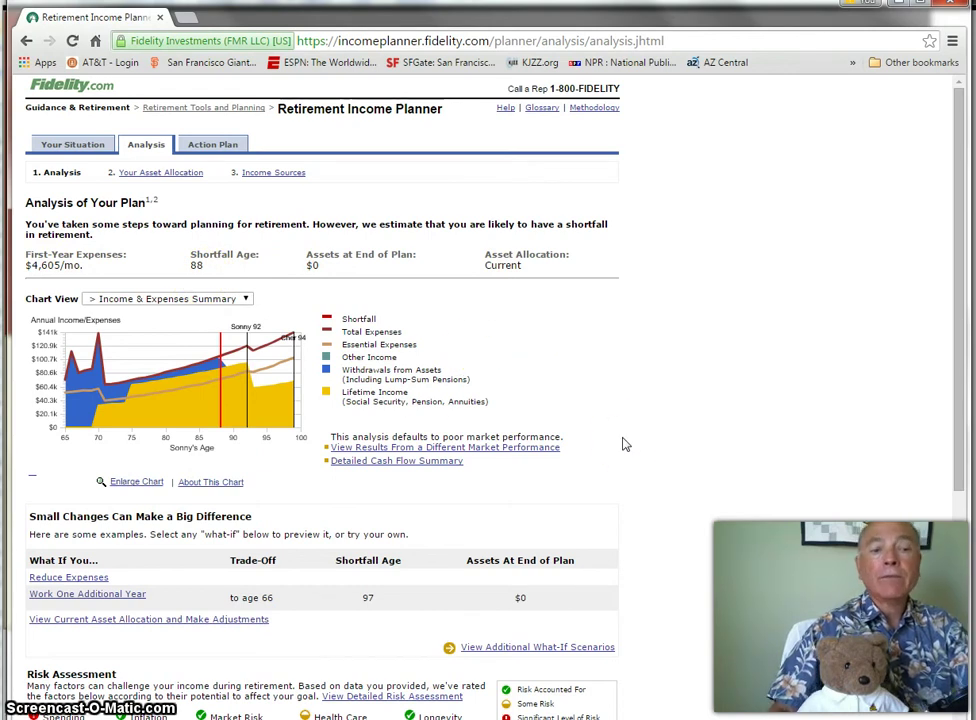
Step: Review the new analysis and preview working one additional year, with the client retiring at 66 and the spouse at 61
scroll(625, 444, down, 3)
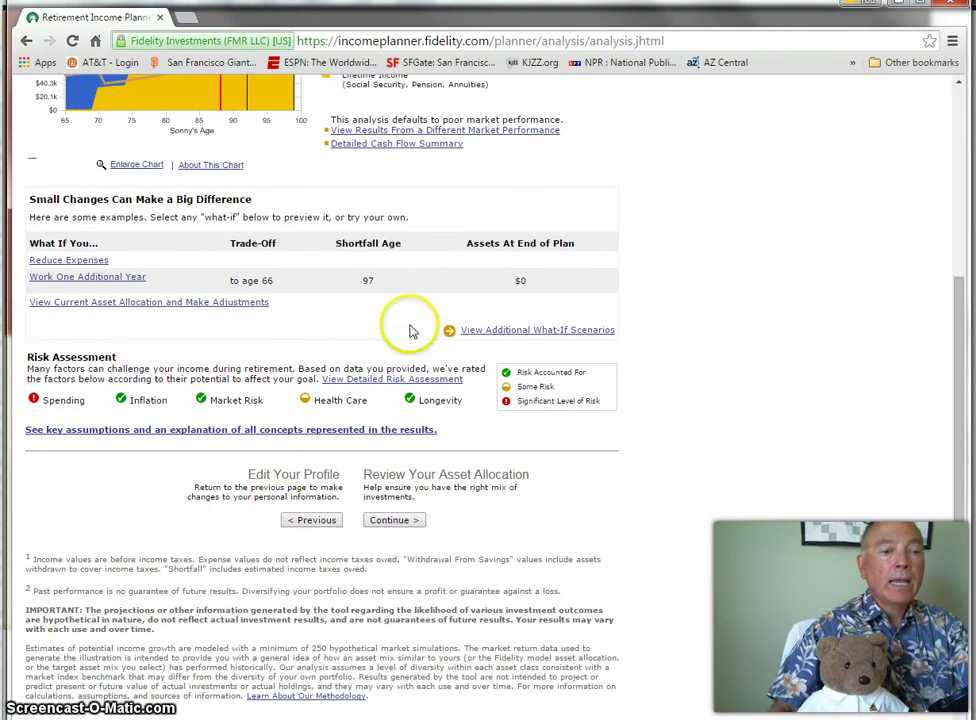
scroll(543, 270, up, 2)
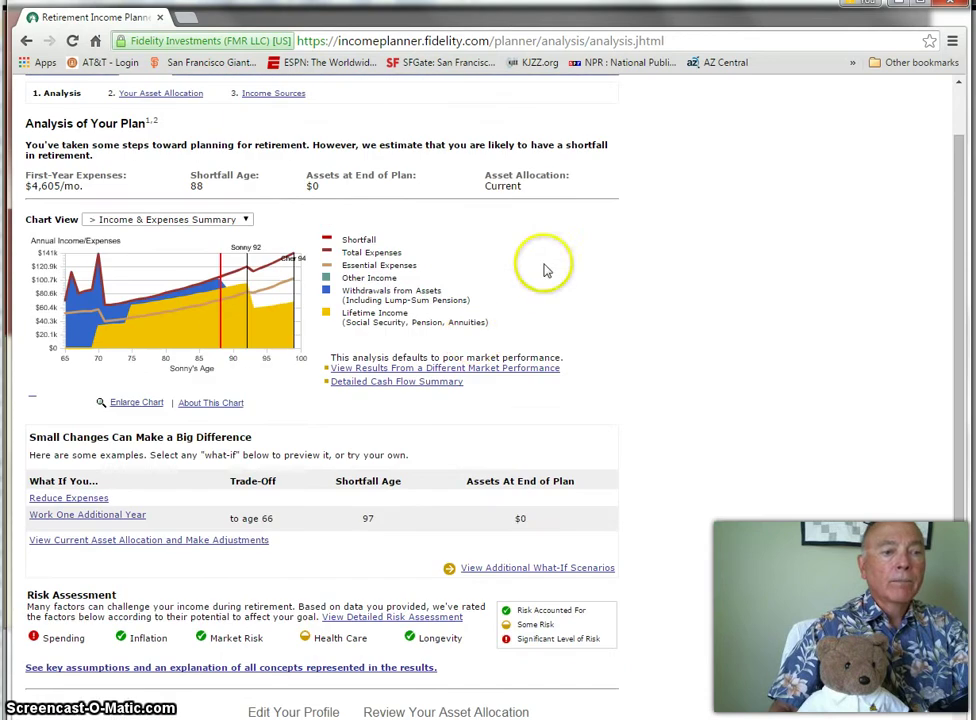
click(45, 515)
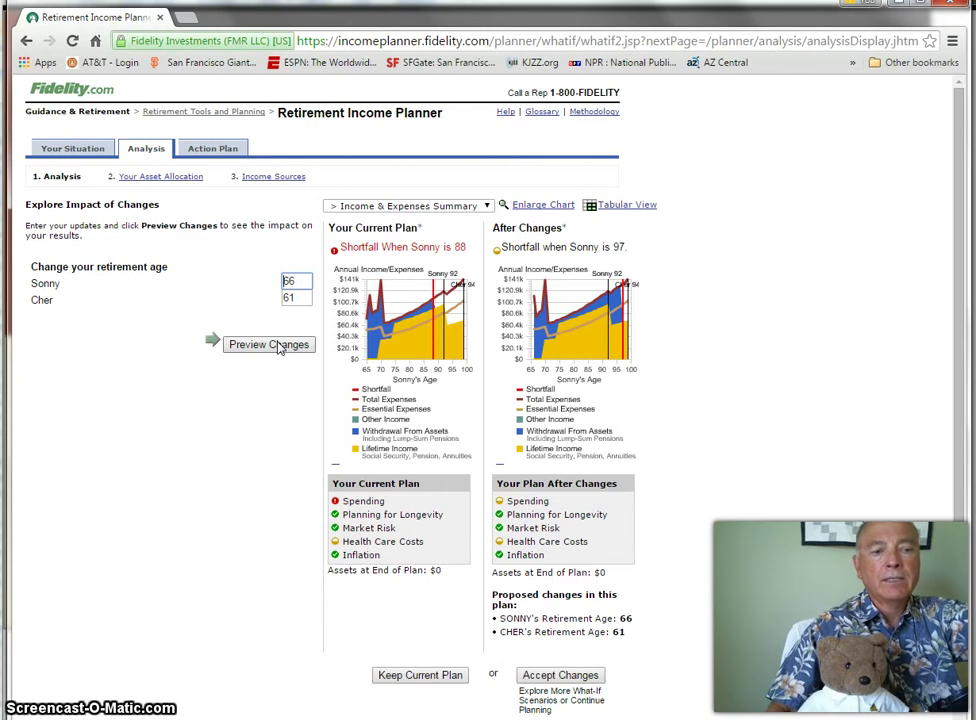
click(279, 345)
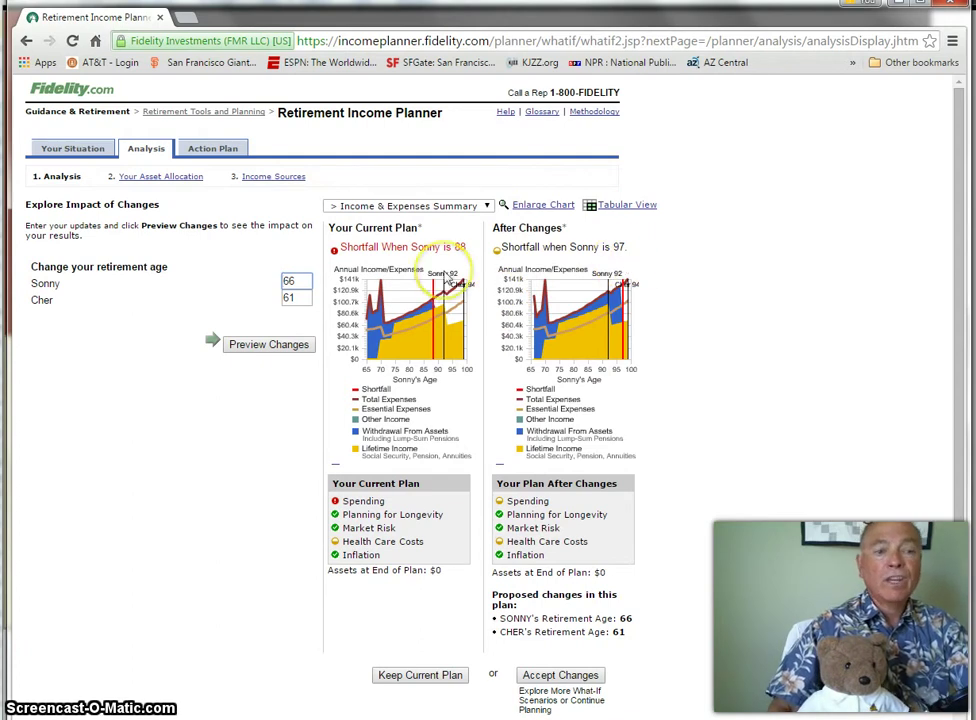
Step: Compare the charts, shortfall ages and risk ratings of the current plan and the plan after the retirement age changes
scroll(750, 320, down, 2)
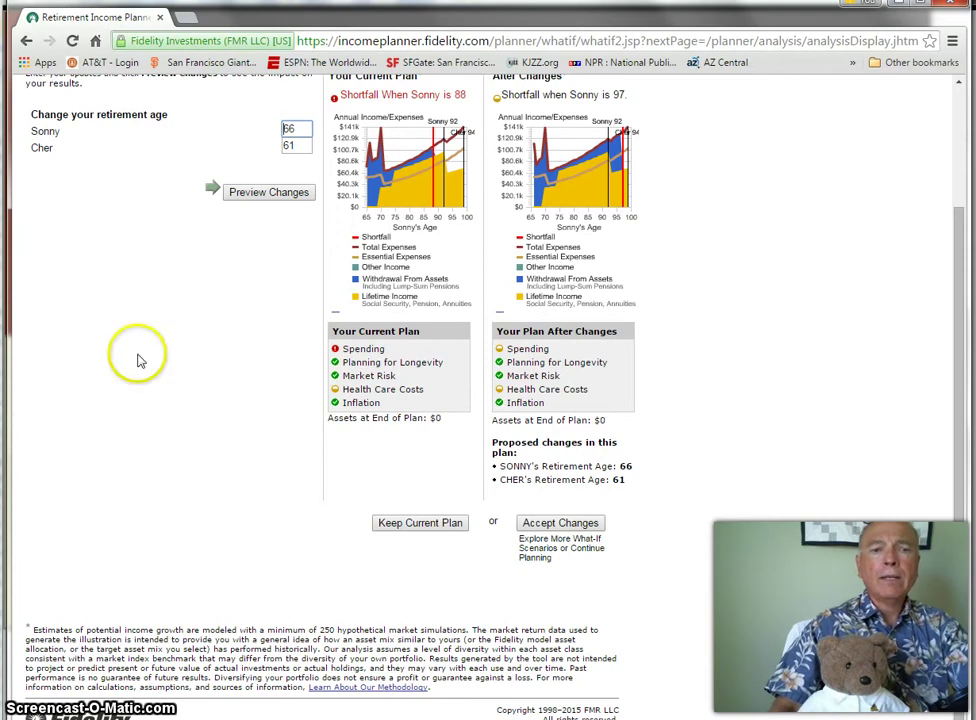
double_click(289, 129)
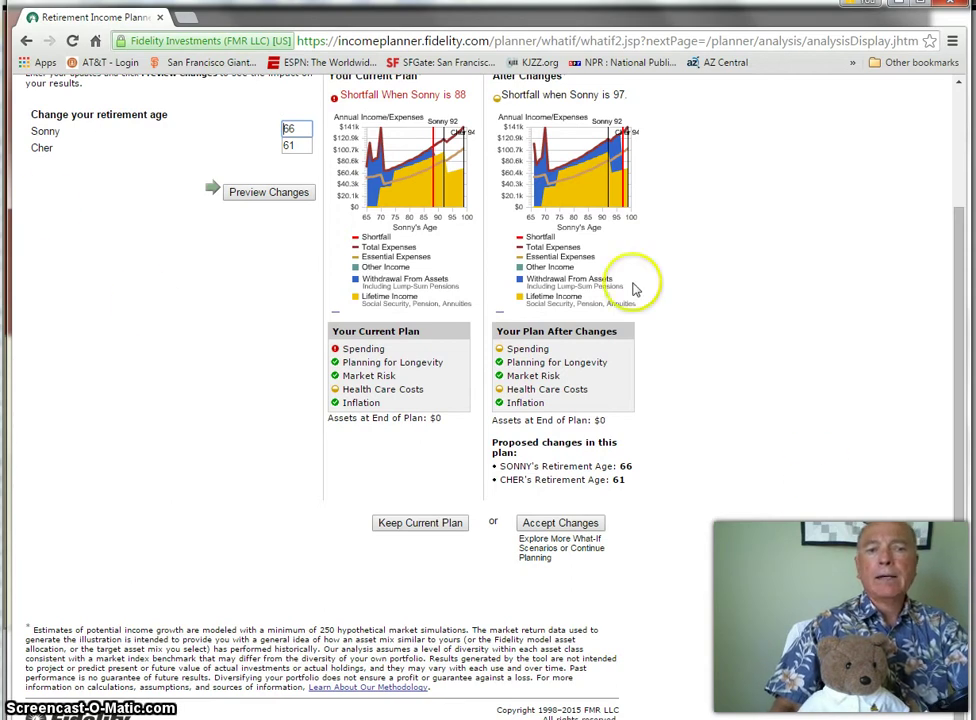
scroll(958, 303, up, 3)
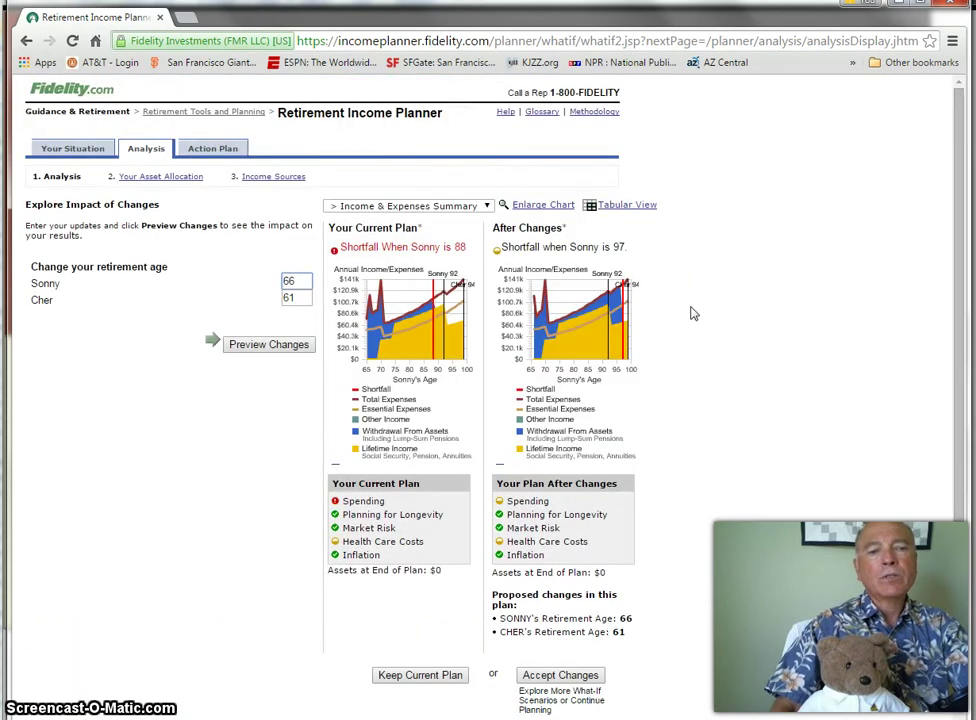
click(752, 306)
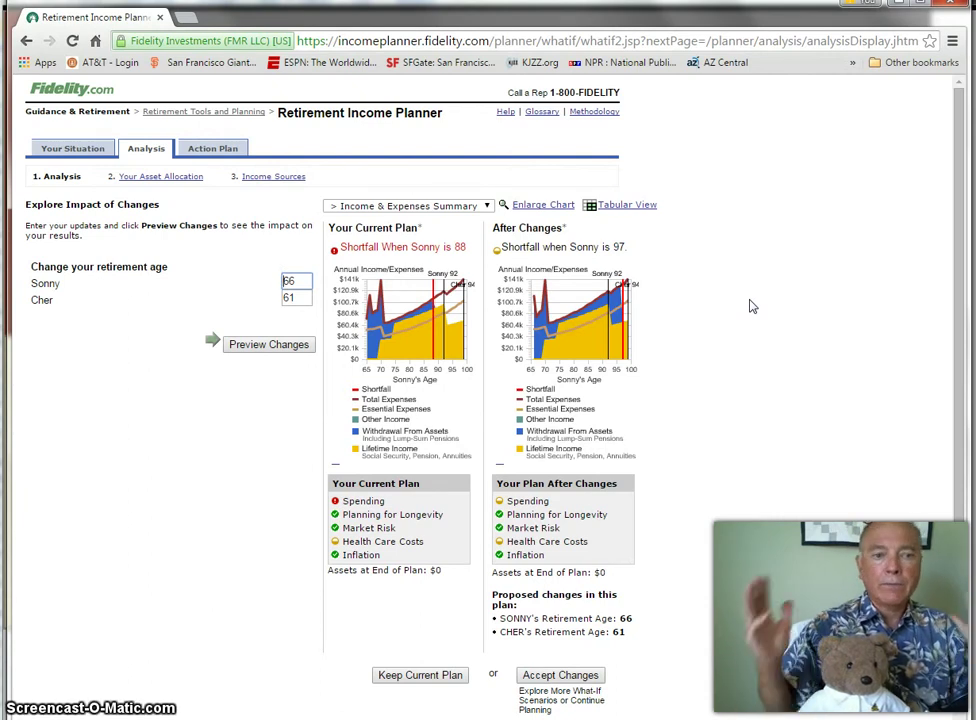
scroll(733, 273, down, 2)
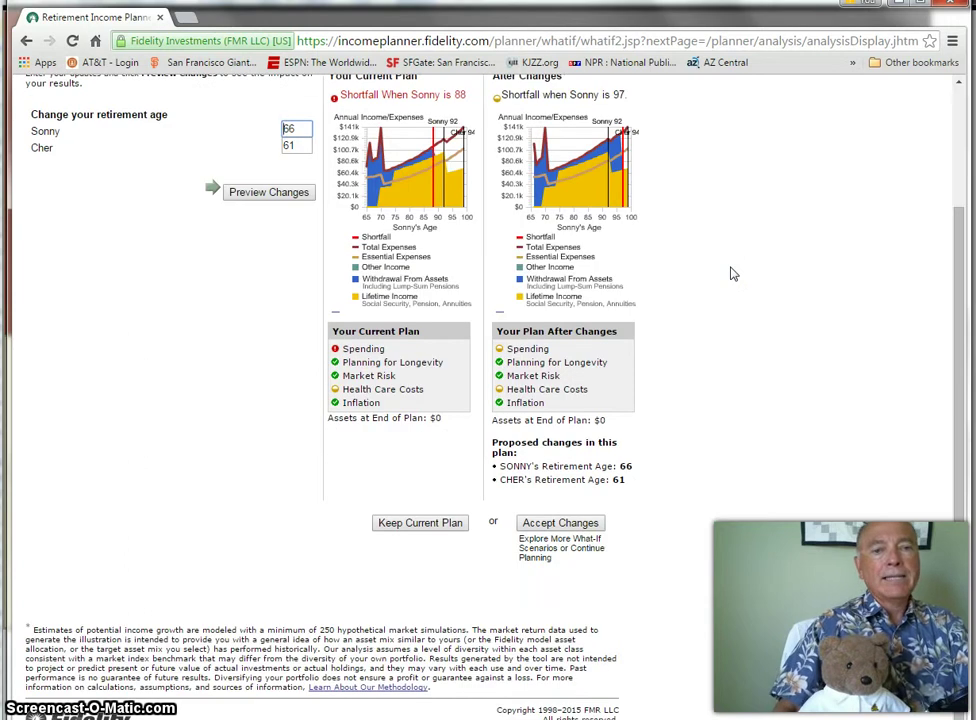
scroll(731, 273, up, 2)
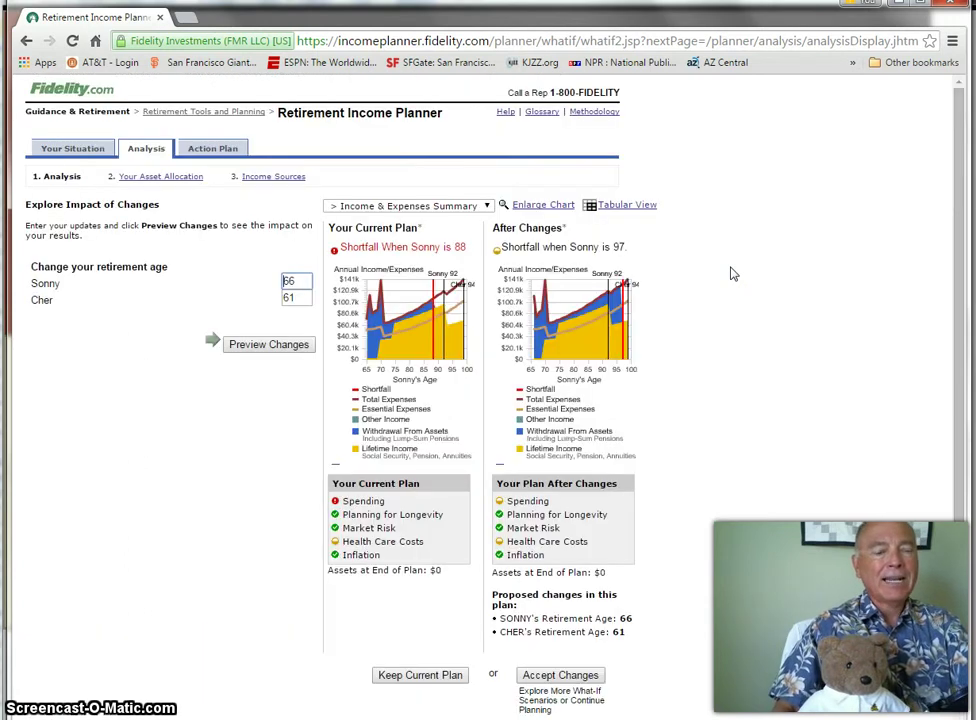
click(771, 200)
click(753, 91)
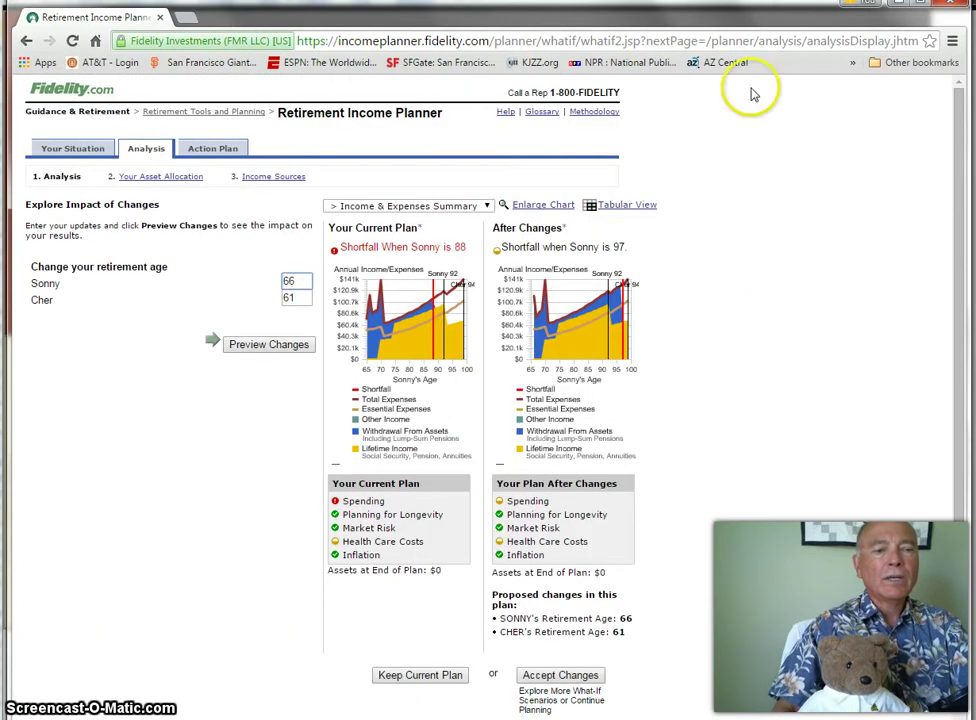